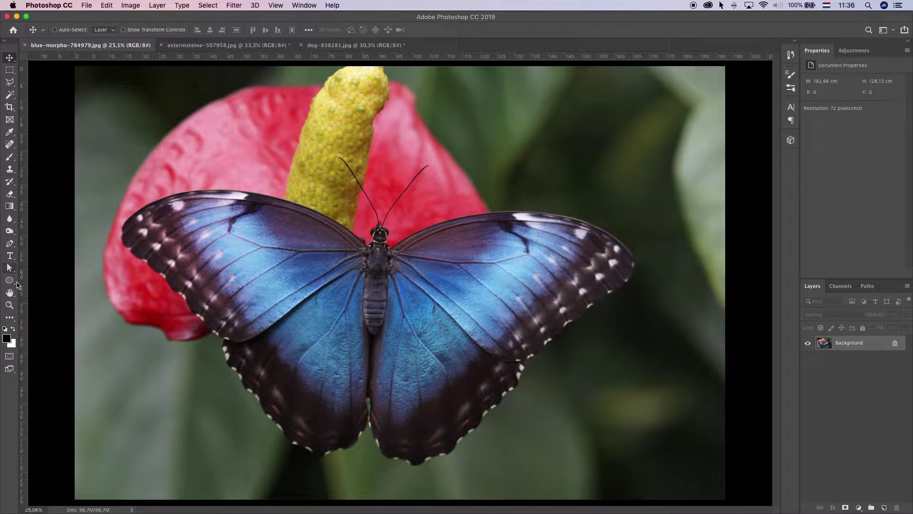
Choose the standard Pen Tool from the pen flyout to draw paths on the butterfly photo.
click(11, 270)
click(11, 244)
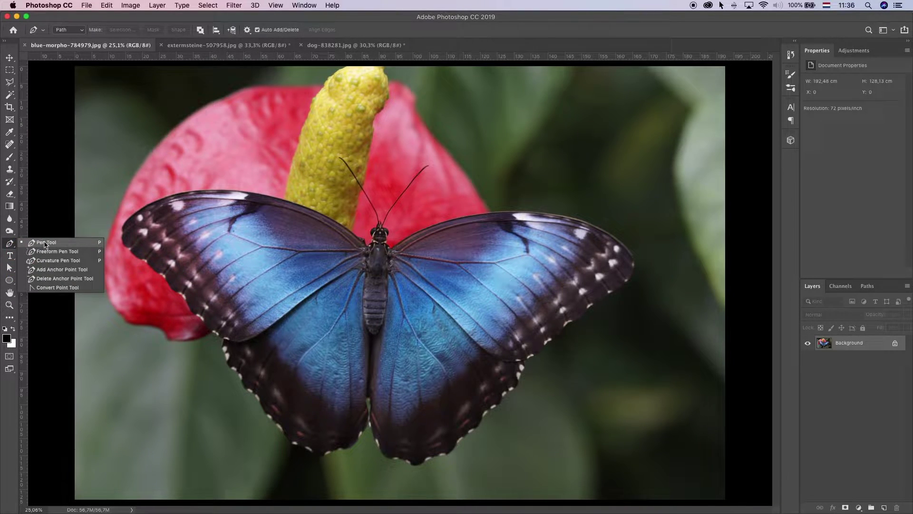
click(45, 244)
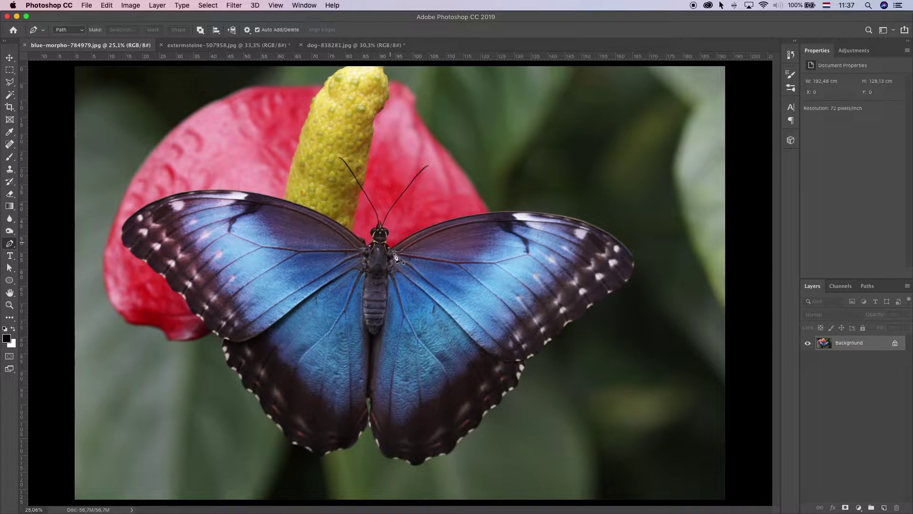
scroll(394, 259, up, 2)
right_click(10, 247)
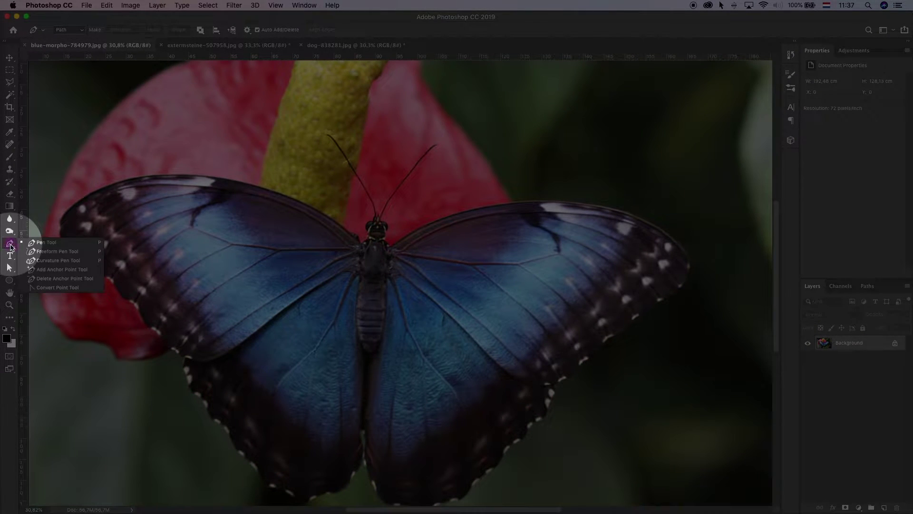
click(54, 243)
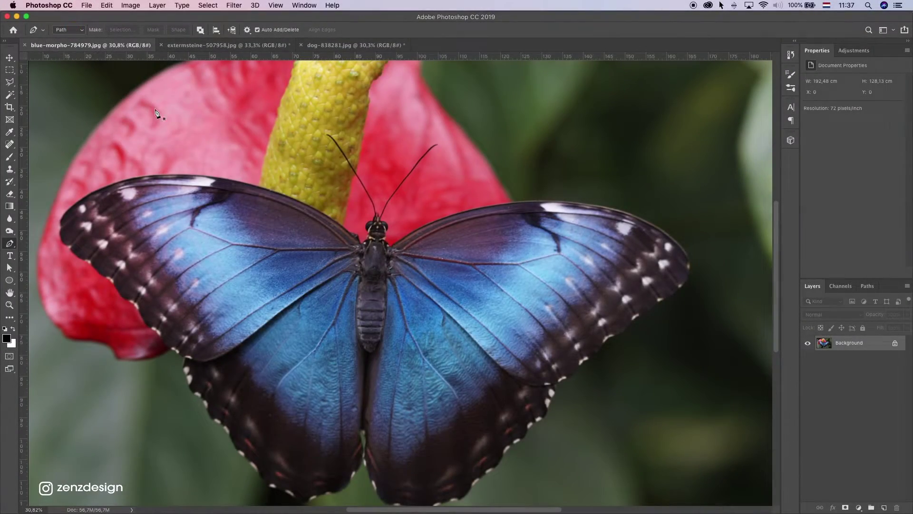
Zoom in and start a pen path at the right wing joint, anchoring along its top edge.
scroll(414, 221, up, 3)
scroll(386, 260, up, 2)
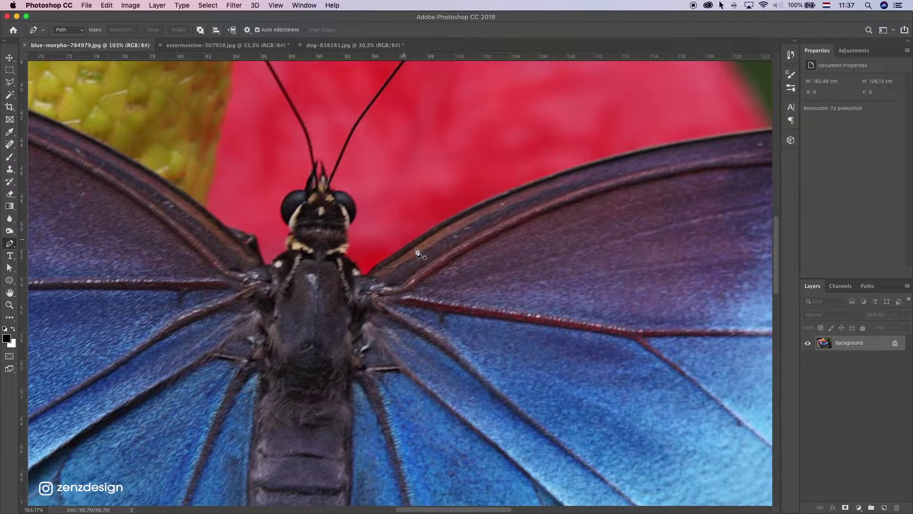
scroll(371, 271, up, 2)
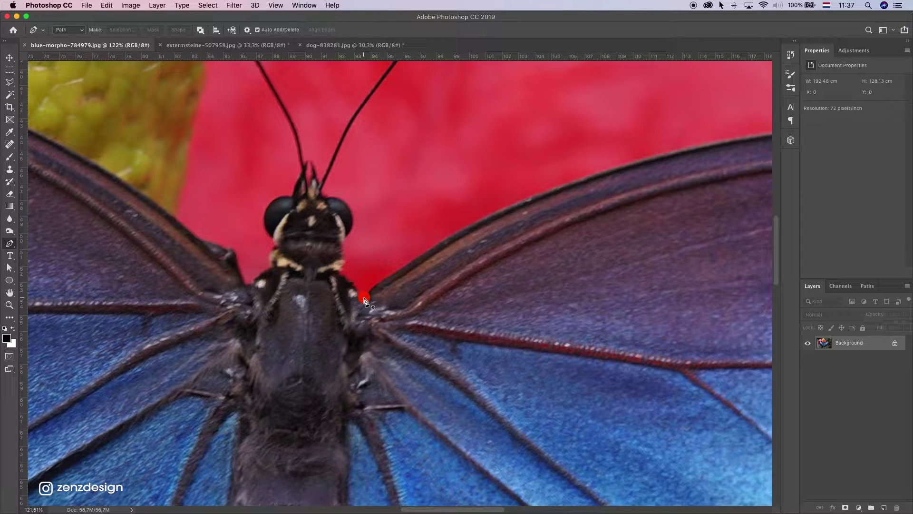
click(364, 298)
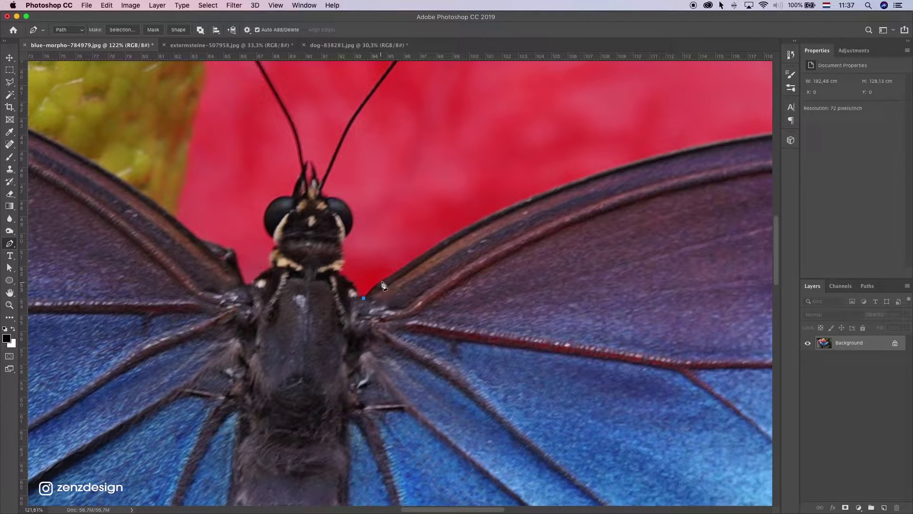
click(391, 277)
drag(398, 274, 411, 267)
click(441, 243)
click(595, 172)
scroll(585, 180, right, 10)
scroll(585, 181, up, 3)
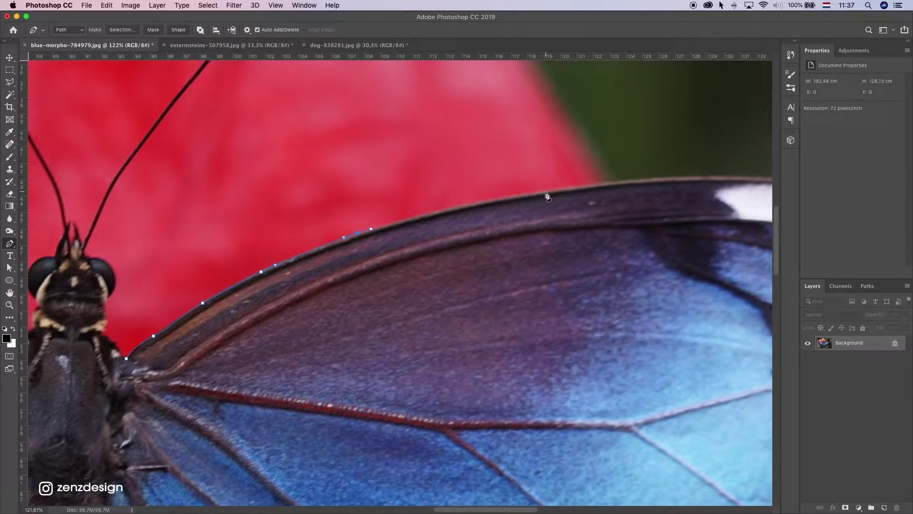
Continue the path with curved anchors along the right wing's upper edge, undoing one misplaced anchor.
drag(573, 190, 674, 198)
scroll(655, 187, right, 9)
scroll(666, 198, right, 11)
drag(661, 239, 726, 284)
key(super+z)
drag(512, 182, 534, 189)
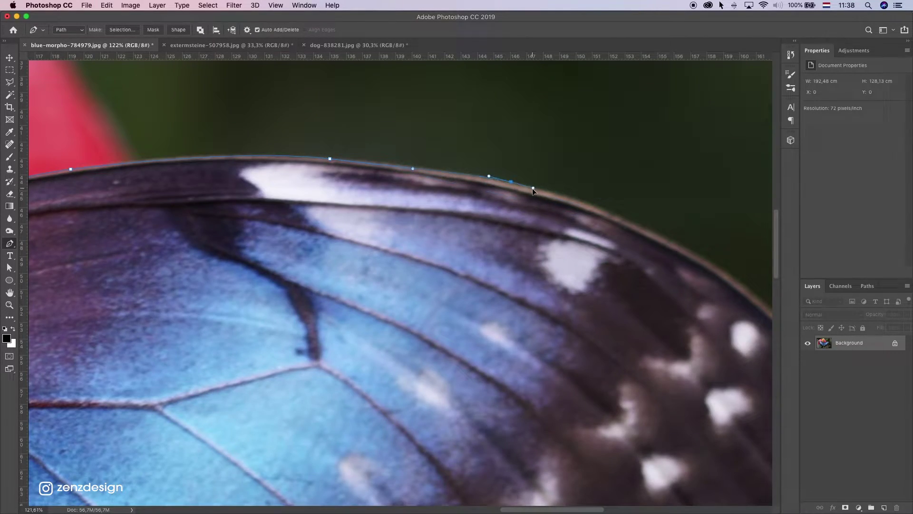
drag(621, 217, 658, 231)
drag(743, 284, 752, 292)
drag(691, 221, 473, 161)
scroll(575, 283, up, 10)
scroll(575, 283, down, 10)
mouse_move(547, 381)
mouse_down()
mouse_move(529, 397)
mouse_move(622, 136)
mouse_up()
drag(500, 229, 490, 237)
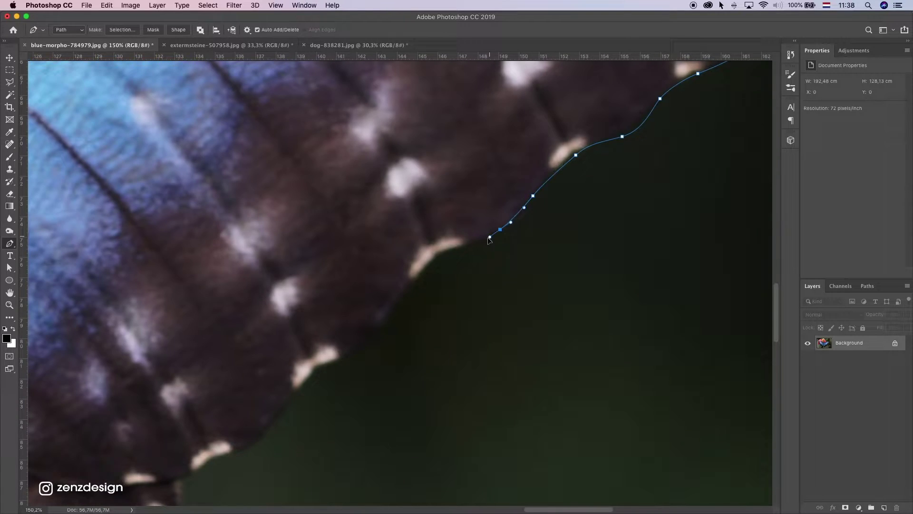
Trace the right wing's scalloped outer edge down to the lower right wing.
drag(387, 318, 377, 329)
drag(358, 355, 504, 227)
drag(379, 335, 473, 147)
mouse_move(344, 347)
mouse_down()
mouse_move(333, 352)
mouse_move(589, 42)
mouse_up()
drag(450, 169, 433, 192)
drag(318, 308, 538, 155)
click(438, 257)
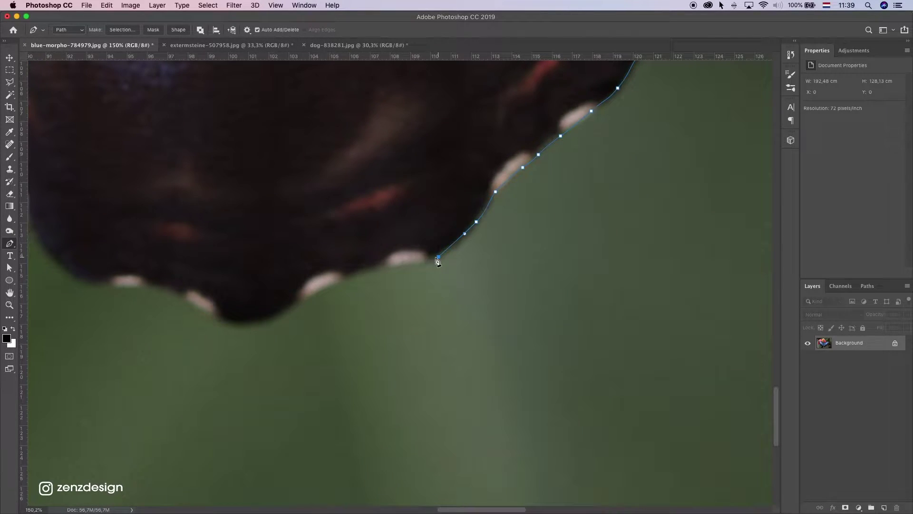
Trace into, around and out of the notch between the lower wings.
drag(275, 318, 255, 325)
drag(255, 325, 494, 341)
drag(402, 296, 654, 247)
drag(670, 258, 654, 247)
drag(544, 224, 531, 215)
drag(485, 95, 498, 346)
drag(474, 321, 472, 344)
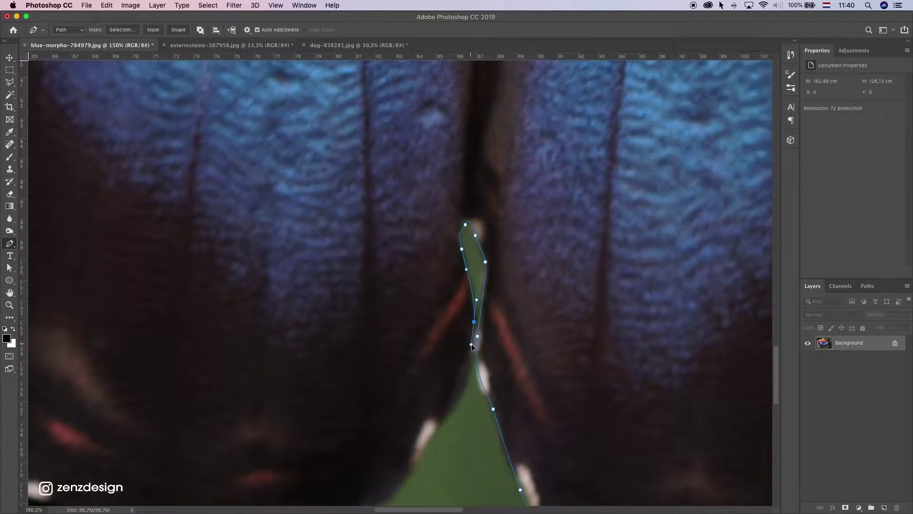
Trace the lower left wing's scalloped edge and up the left wing's outer edge.
drag(391, 285, 551, 249)
drag(412, 363, 402, 350)
mouse_move(305, 205)
mouse_down()
mouse_move(391, 322)
mouse_move(377, 291)
mouse_up()
drag(361, 157, 352, 371)
drag(249, 300, 244, 292)
drag(221, 271, 216, 261)
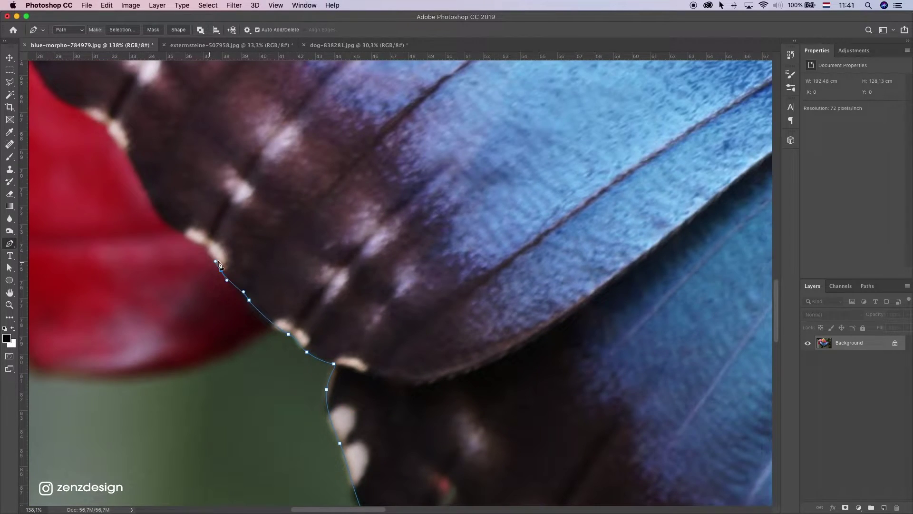
Trace the left wing's top edge with a series of curved anchors.
click(184, 235)
drag(185, 191, 371, 457)
drag(186, 247, 378, 394)
drag(332, 414, 319, 393)
drag(271, 355, 255, 342)
drag(149, 242, 146, 209)
drag(524, 190, 228, 295)
drag(438, 253, 494, 267)
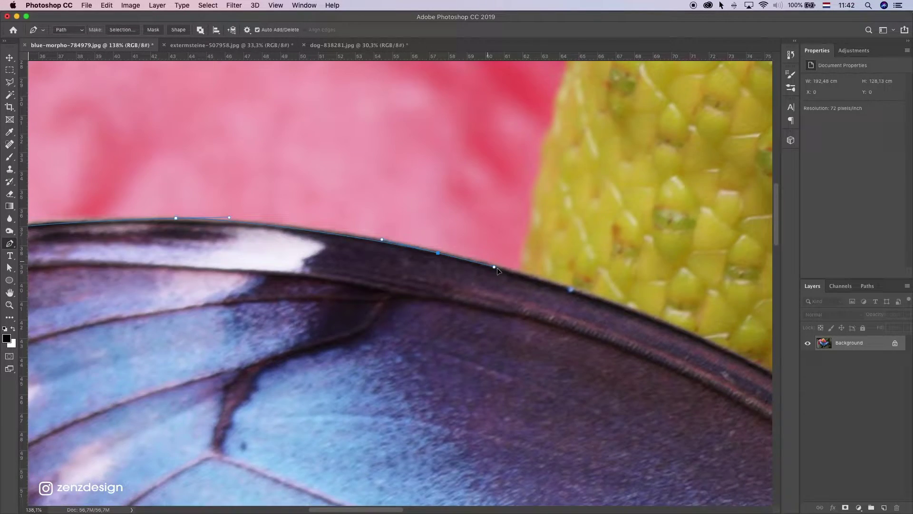
Follow the wing edge toward the head and down its inner edge to where it meets the body.
drag(595, 328, 238, 200)
drag(329, 202, 385, 229)
key(super+z)
drag(486, 286, 526, 313)
click(560, 341)
click(568, 349)
click(589, 354)
drag(599, 360, 613, 384)
click(613, 384)
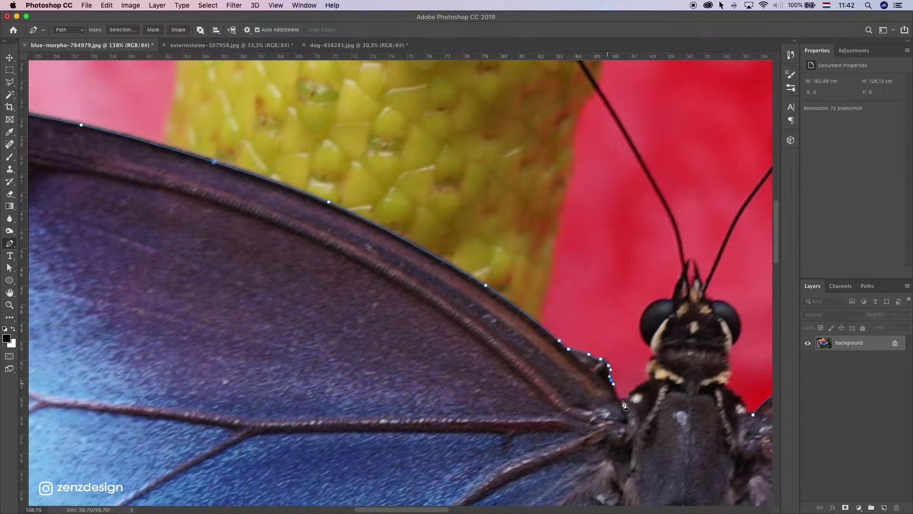
click(618, 394)
click(620, 399)
Extend the path up the thorax, along the side of the head and around the eye to the antenna base.
click(641, 385)
click(651, 382)
click(658, 381)
alt+click(651, 381)
drag(645, 367, 650, 345)
drag(644, 312, 653, 292)
click(672, 300)
mouse_move(682, 274)
mouse_down()
mouse_move(695, 267)
mouse_move(684, 274)
mouse_up()
Trace up the left antenna, around its tip and back down its other side.
scroll(682, 274, up, 3)
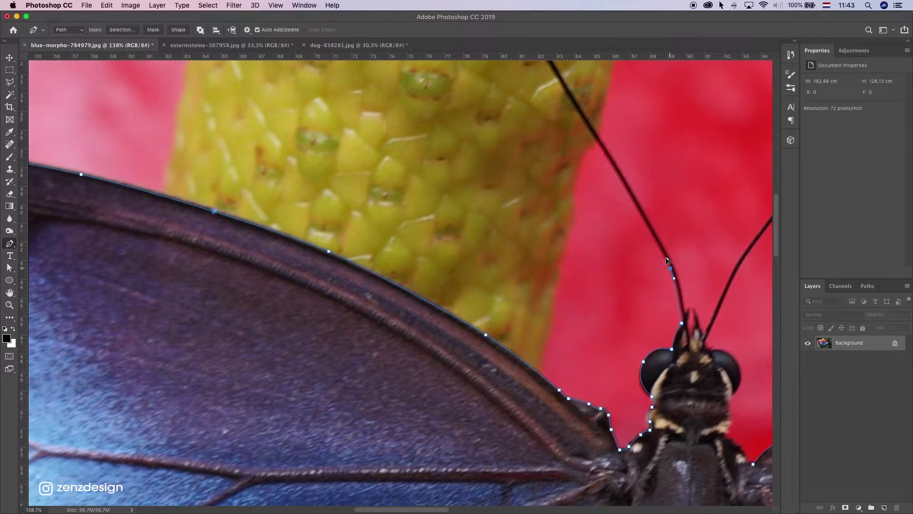
drag(666, 261, 617, 219)
scroll(633, 230, up, 3)
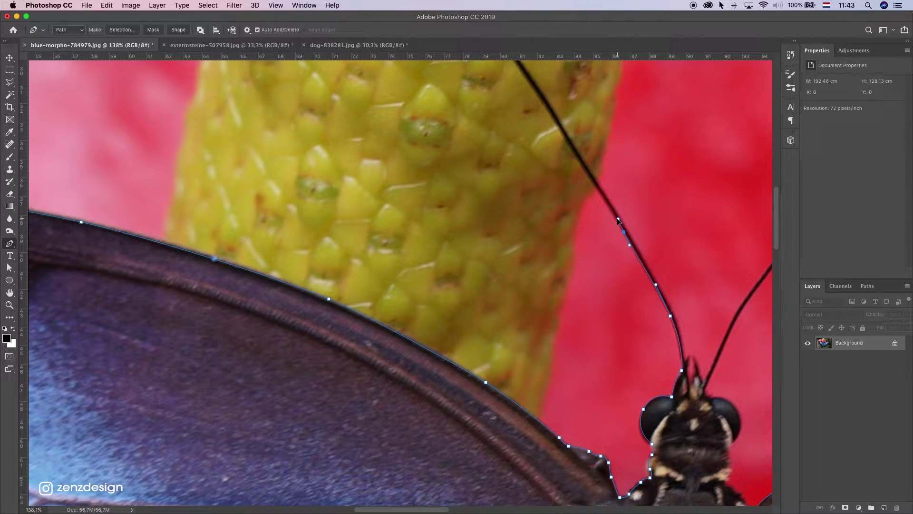
scroll(566, 196, up, 4)
scroll(582, 247, up, 3)
drag(563, 208, 555, 193)
scroll(554, 192, up, 5)
drag(465, 146, 443, 125)
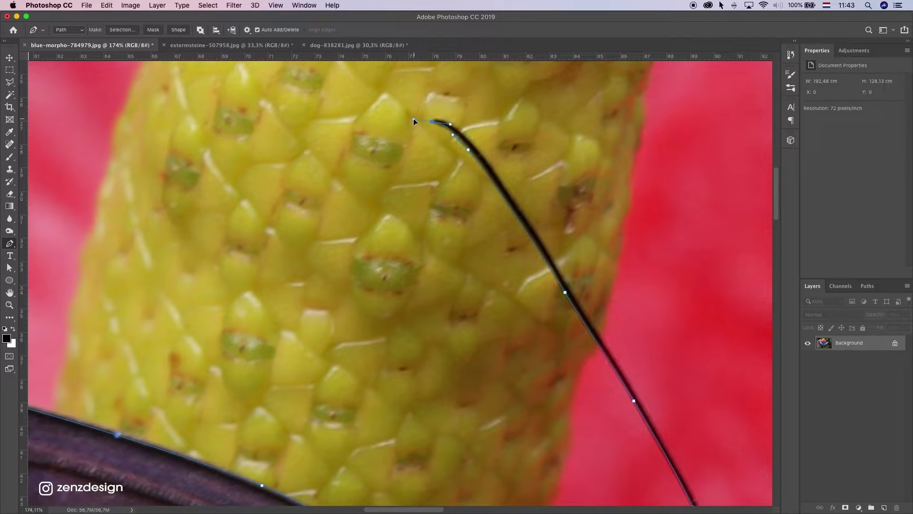
drag(542, 244, 560, 275)
scroll(560, 275, down, 7)
drag(492, 284, 548, 309)
scroll(501, 304, down, 4)
click(559, 378)
Trace the head tufts and right antenna, then close the path at the starting anchor and zoom out.
drag(634, 267, 638, 263)
scroll(634, 268, up, 7)
scroll(561, 220, down, 5)
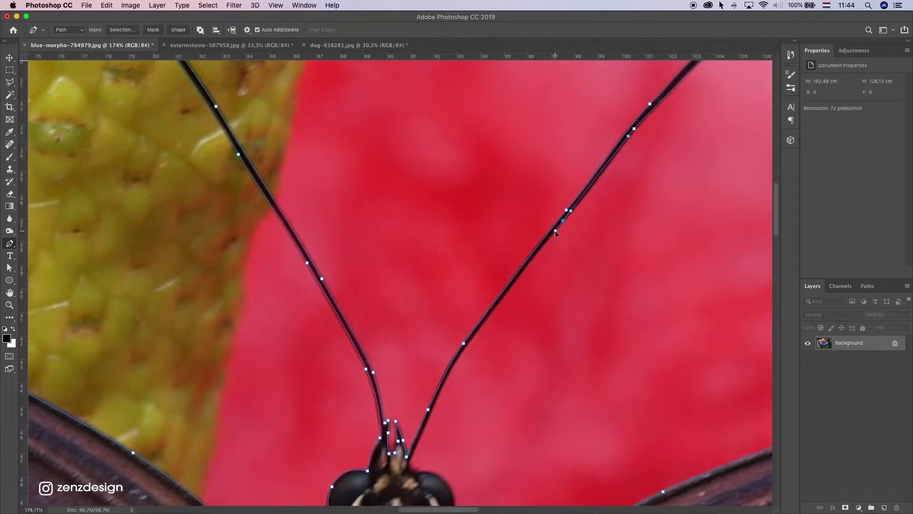
drag(505, 291, 491, 310)
key(super+z)
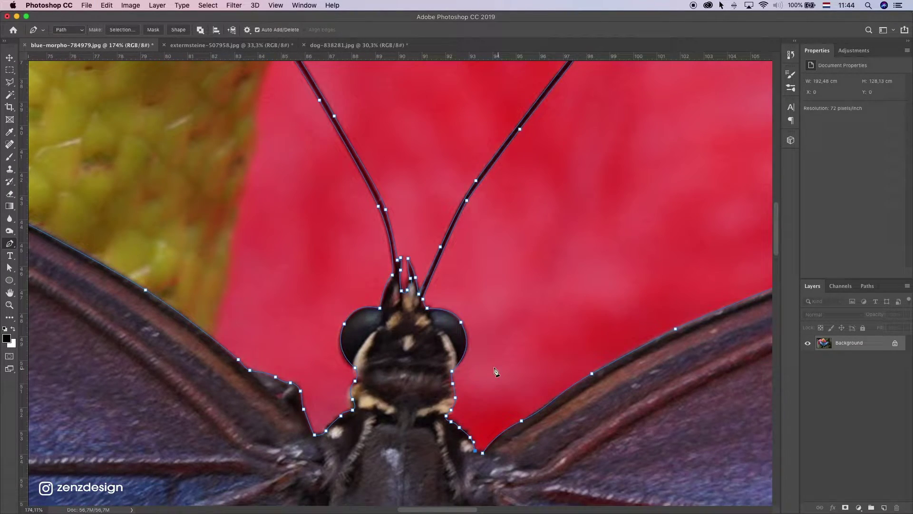
scroll(453, 331, down, 3)
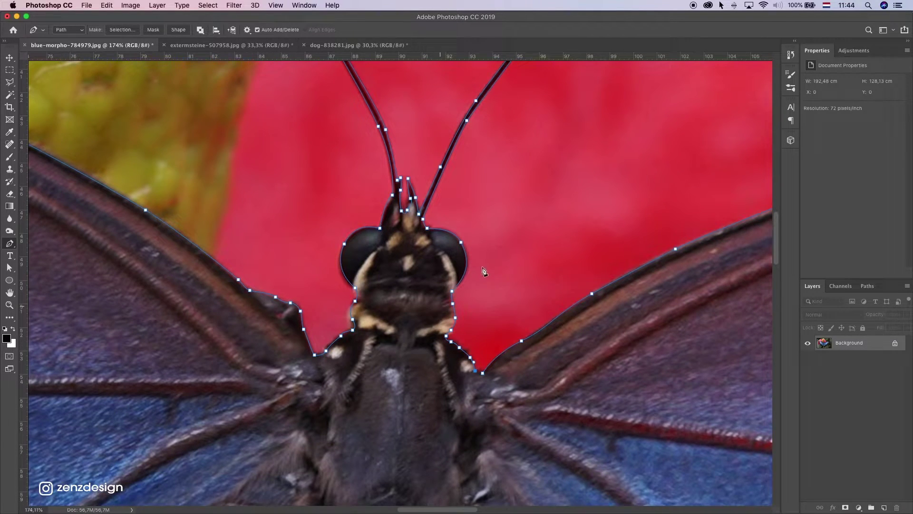
click(483, 375)
scroll(456, 339, down, 2)
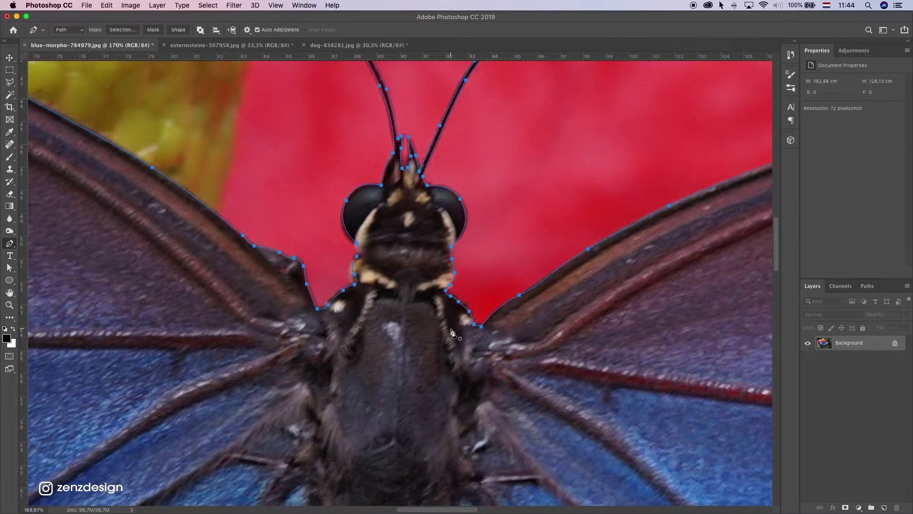
scroll(452, 330, down, 6)
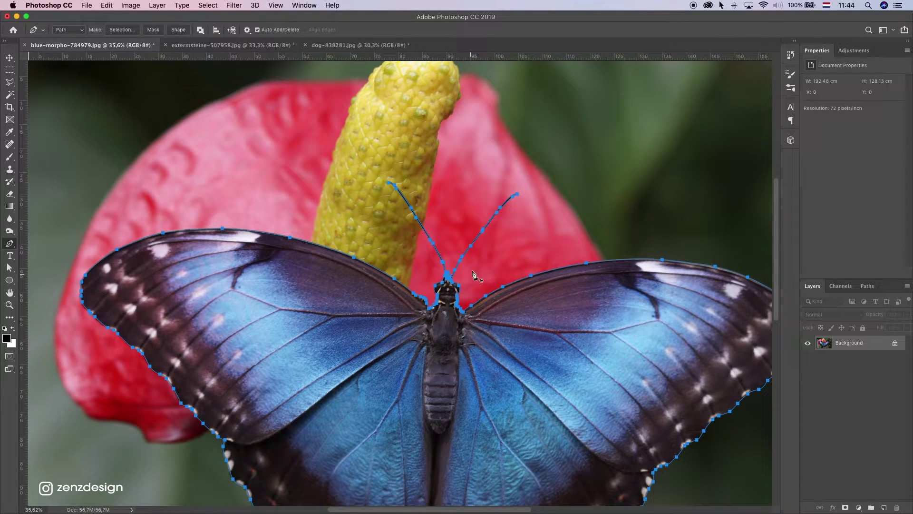
Make a New Selection from the butterfly path with a Feather Radius of 1 pixel.
right_click(474, 270)
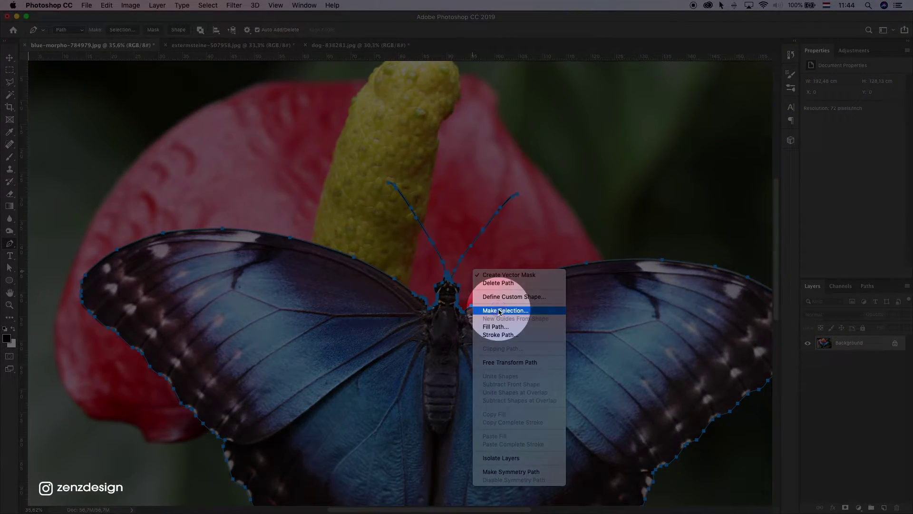
click(500, 311)
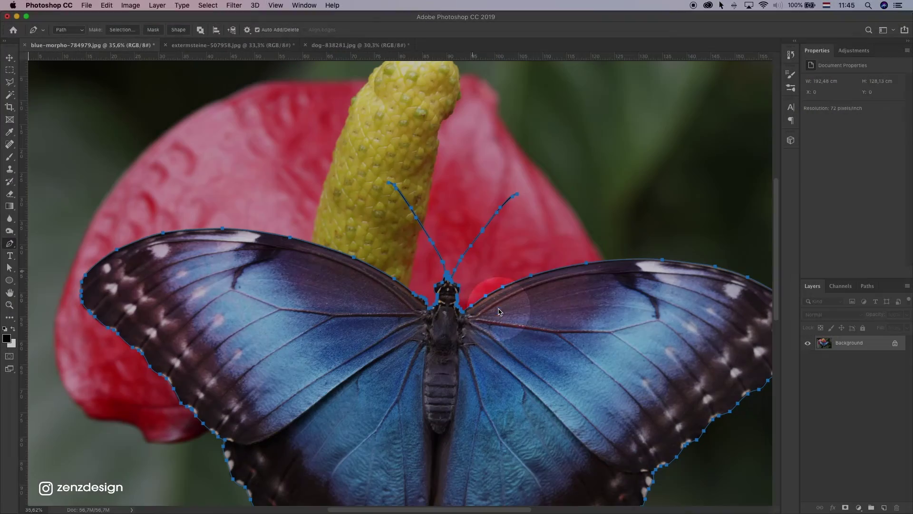
click(534, 203)
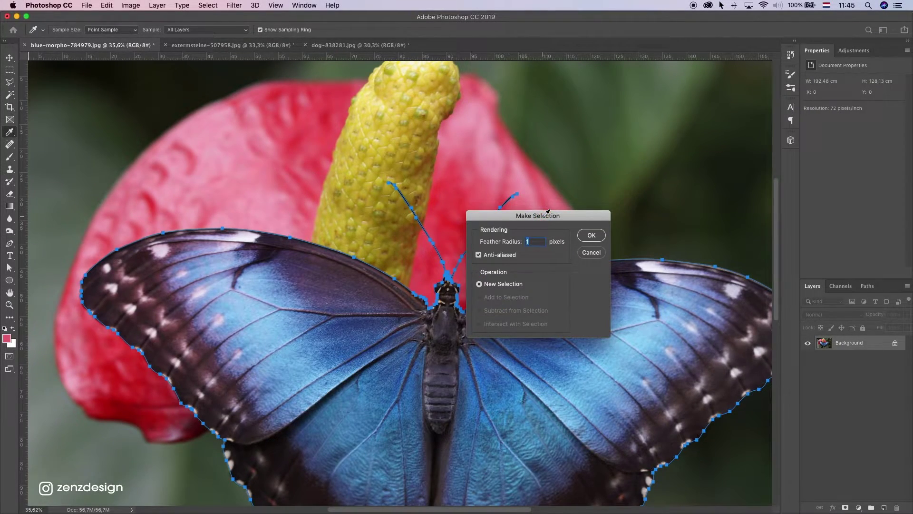
drag(540, 215, 616, 158)
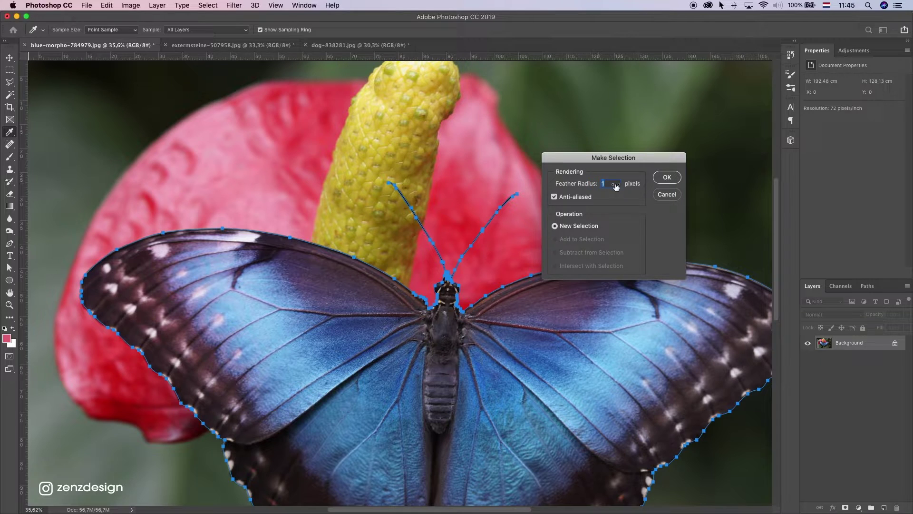
click(592, 183)
click(586, 183)
text(1)
drag(613, 158, 623, 131)
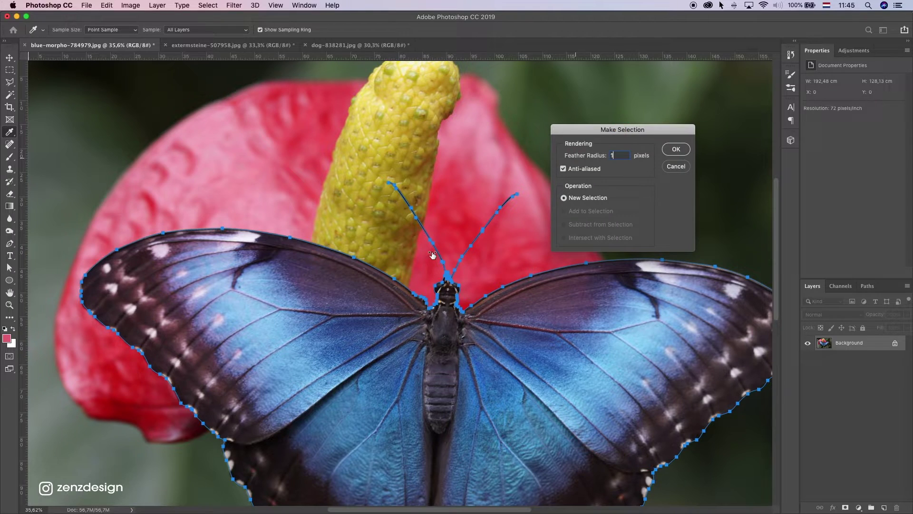
click(673, 157)
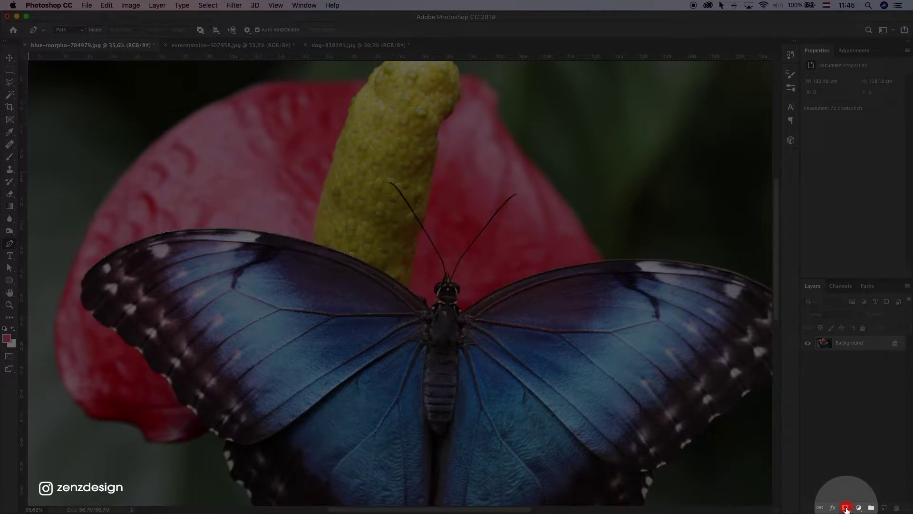
Add a layer mask to isolate the butterfly and nudge it slightly right with the Move tool.
click(846, 507)
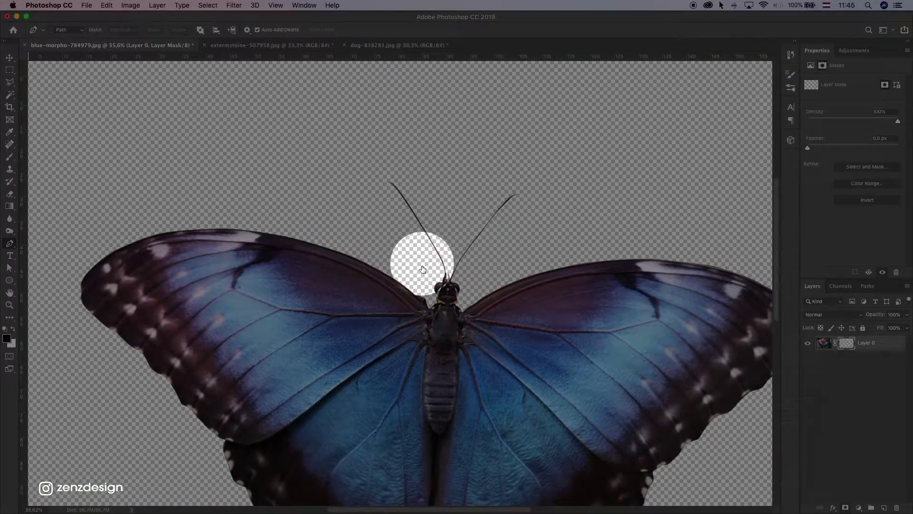
scroll(423, 269, down, 6)
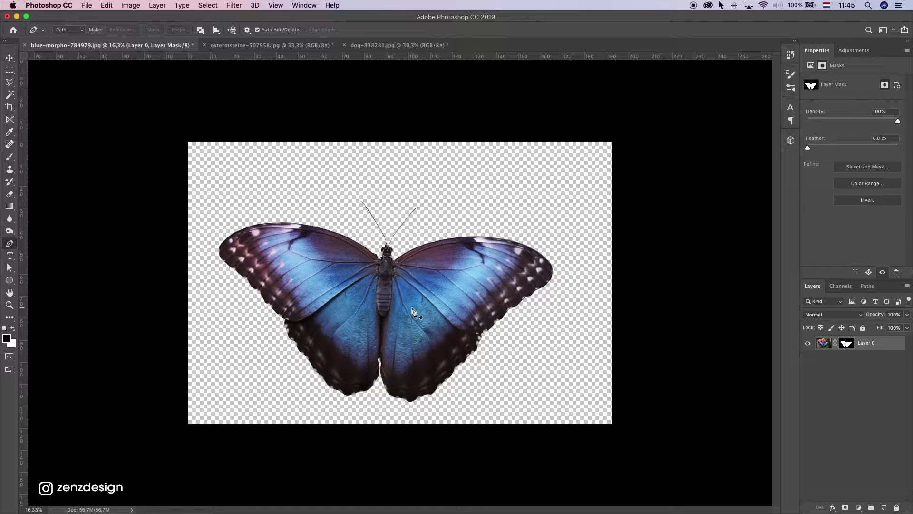
click(9, 57)
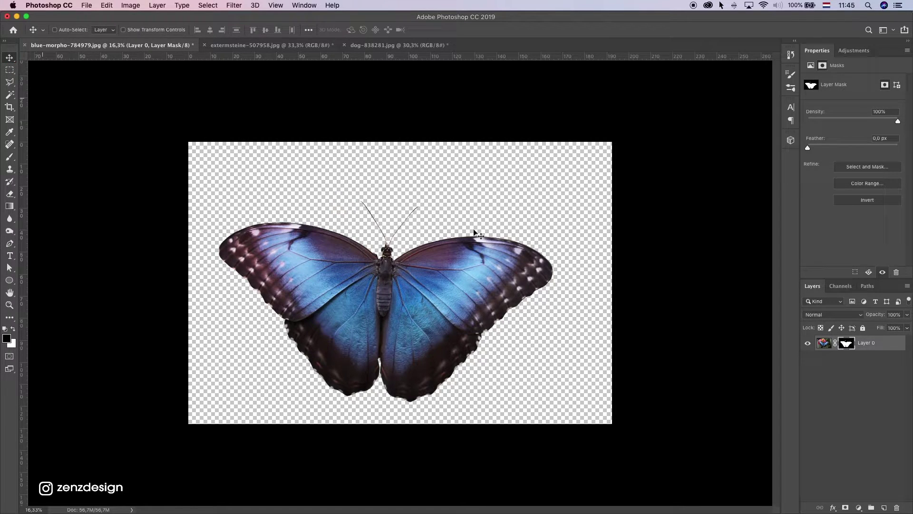
drag(424, 196, 425, 195)
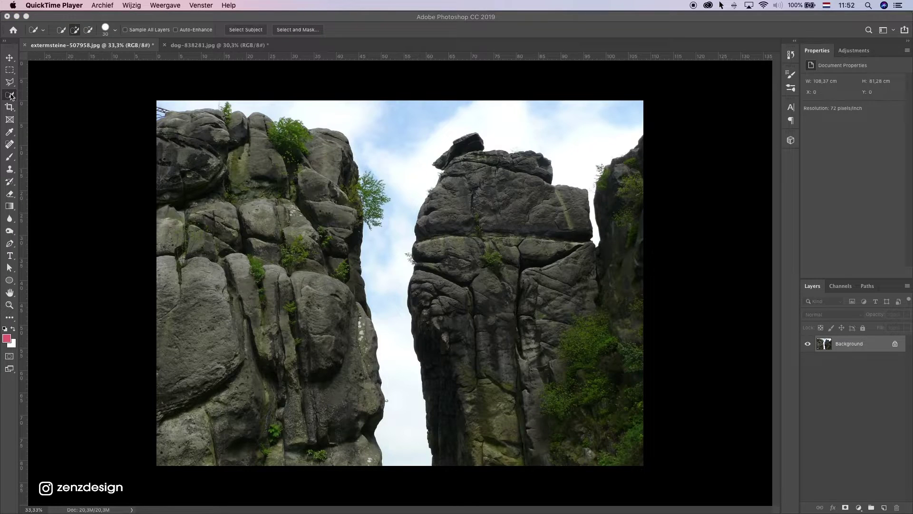
right_click(10, 95)
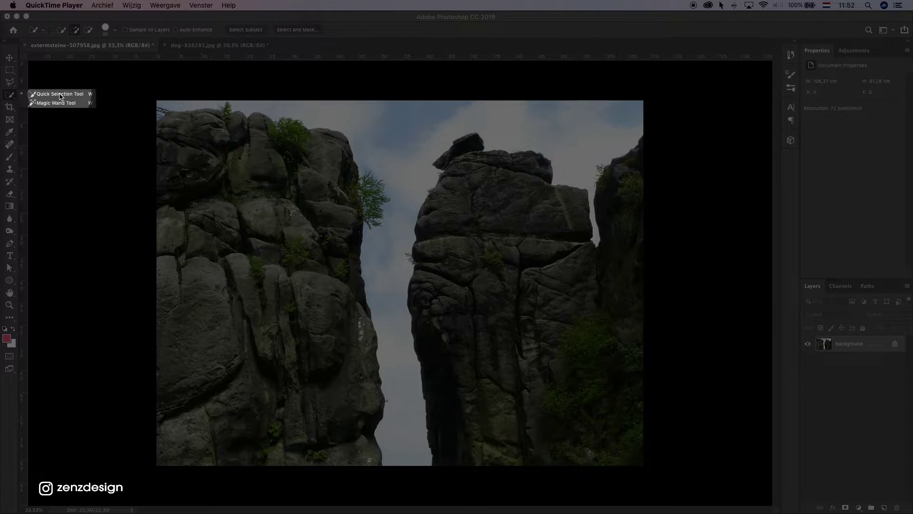
Use the Quick Selection Tool at brush size 80 to paint over the central rock.
click(61, 94)
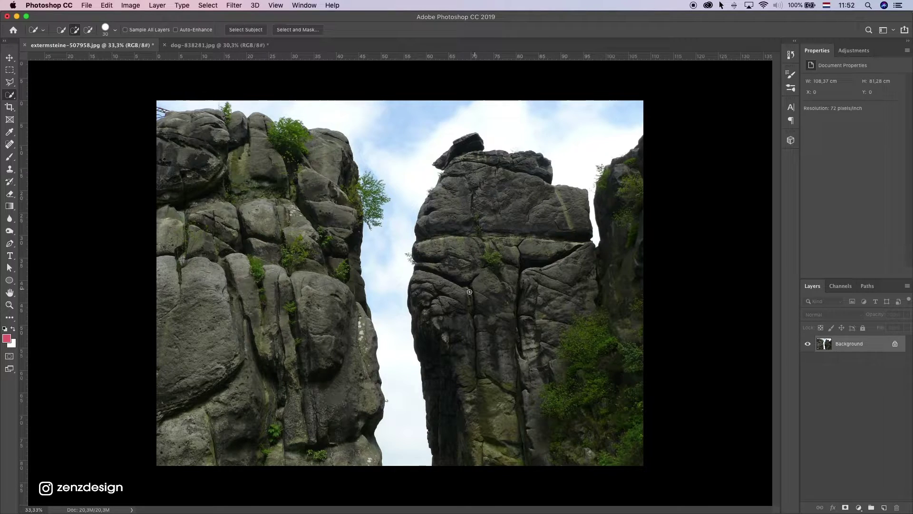
key(bracketright)
key(bracketright)
key(bracketright)
key(bracketright)
mouse_move(463, 177)
mouse_down()
mouse_move(474, 277)
mouse_move(441, 275)
mouse_move(469, 361)
mouse_up()
mouse_move(542, 285)
mouse_down()
mouse_move(487, 157)
mouse_move(533, 171)
mouse_move(503, 204)
mouse_up()
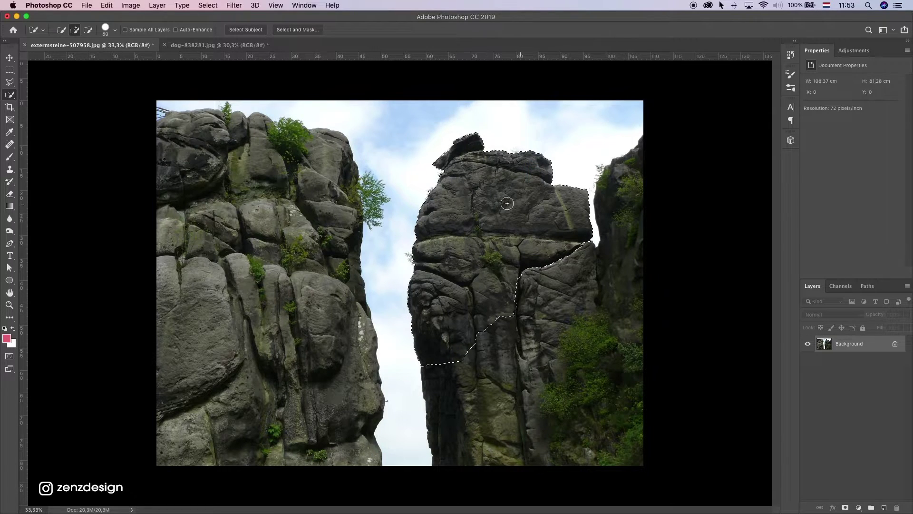
With Add to selection on, extend the selection over the central rock's column and the left rock.
right_click(9, 94)
click(33, 95)
click(76, 28)
mouse_move(506, 332)
mouse_down()
mouse_move(535, 333)
mouse_move(590, 266)
mouse_move(612, 230)
mouse_move(612, 190)
mouse_up()
drag(308, 170, 303, 211)
click(206, 204)
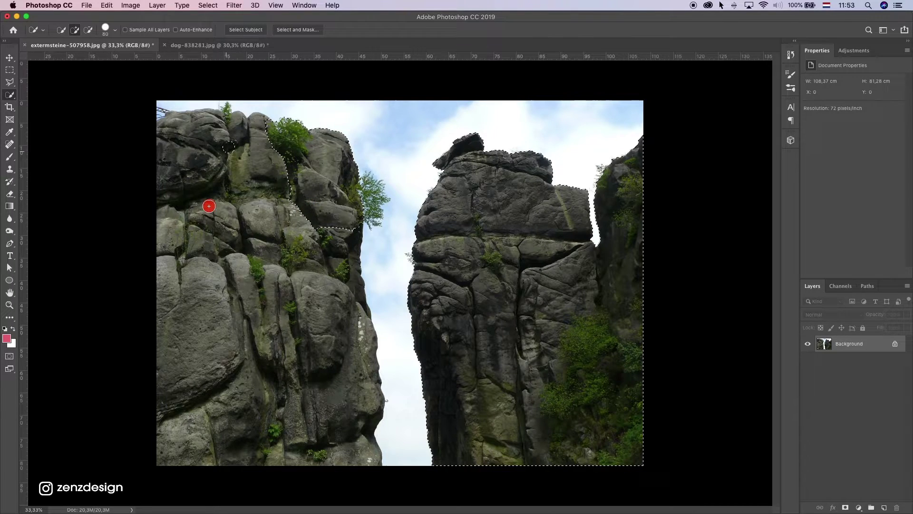
mouse_move(235, 314)
mouse_down()
mouse_move(230, 338)
mouse_move(295, 307)
mouse_move(316, 352)
mouse_move(344, 366)
mouse_up()
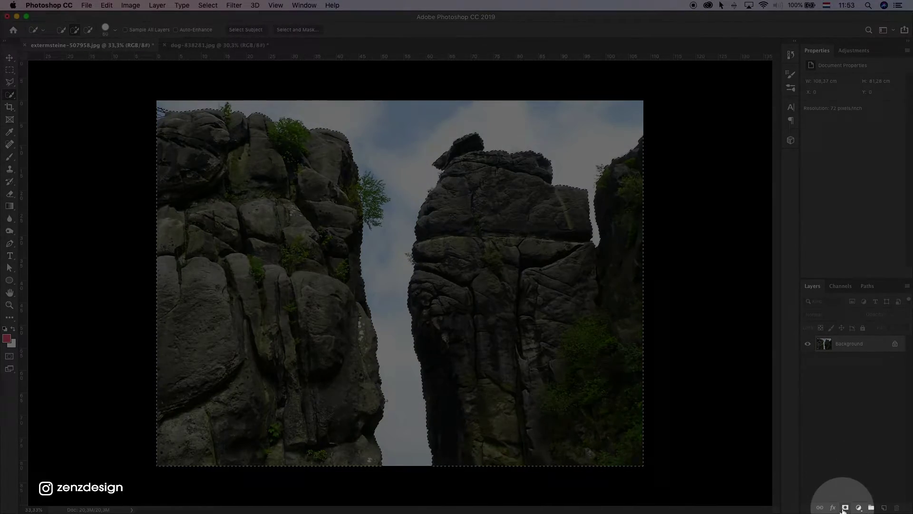
Add a layer mask so the sky around the rocks becomes transparent.
click(846, 507)
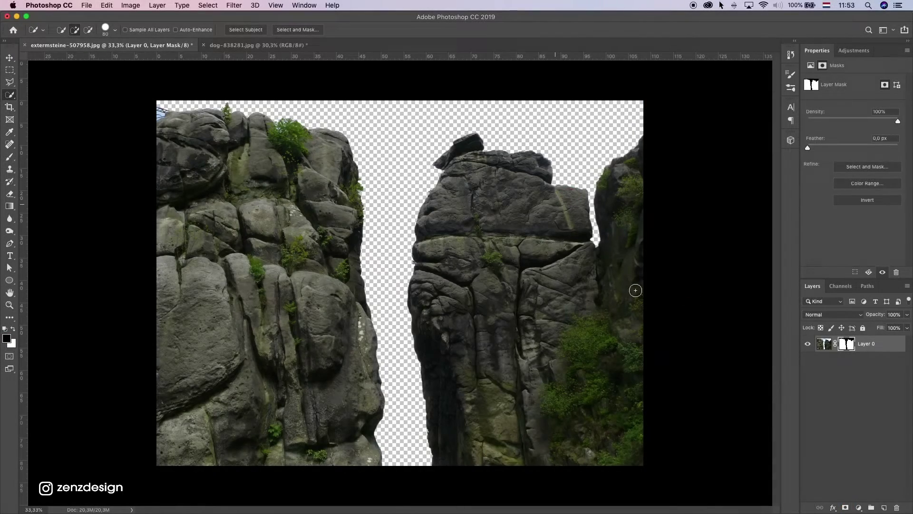
scroll(381, 211, down, 5)
scroll(381, 211, up, 4)
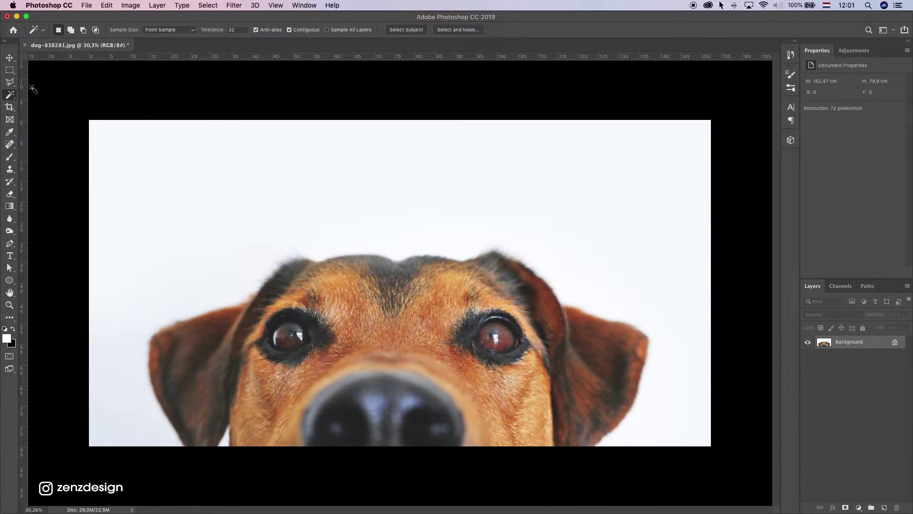
Select the dog photo's white background with the Magic Wand, trying Contiguous off then restoring it.
click(10, 95)
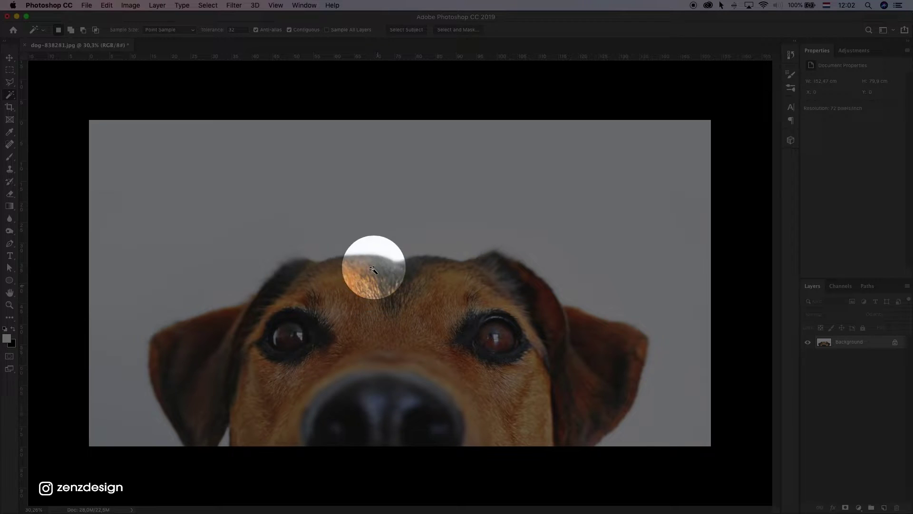
click(339, 263)
right_click(13, 96)
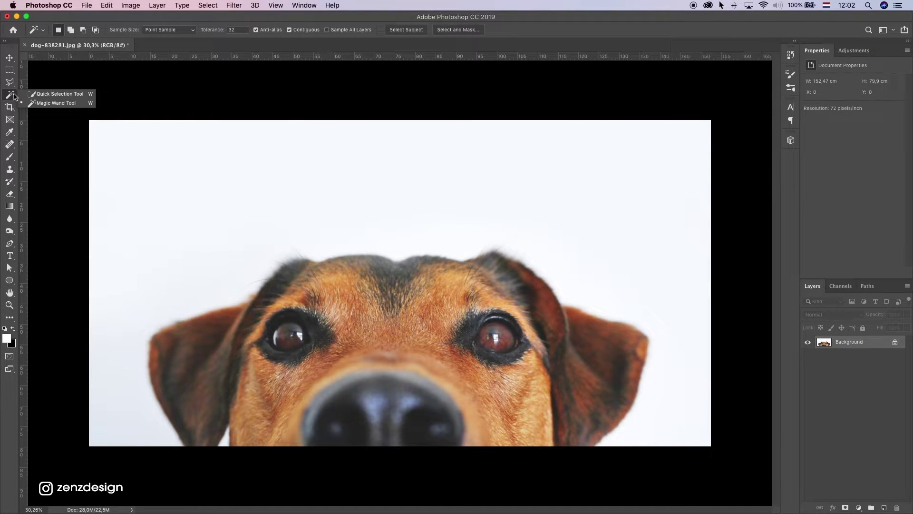
click(34, 104)
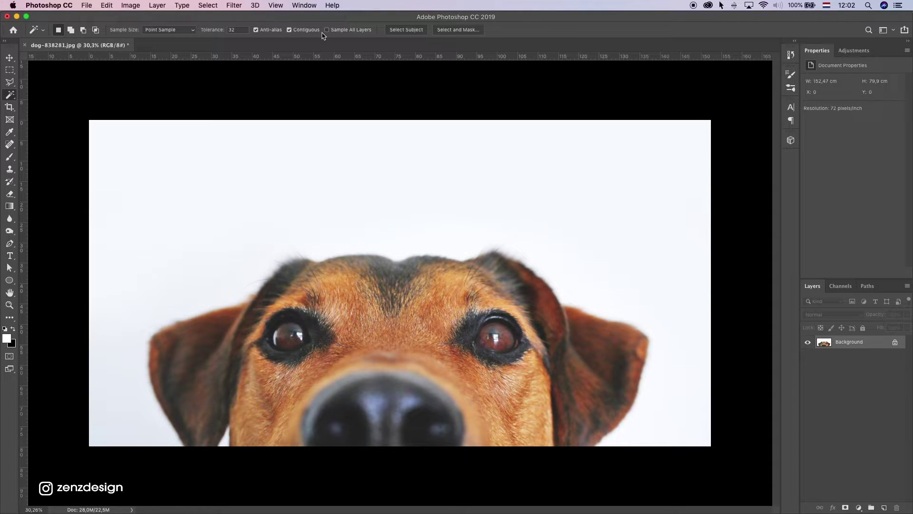
click(336, 204)
click(289, 30)
click(316, 143)
click(331, 153)
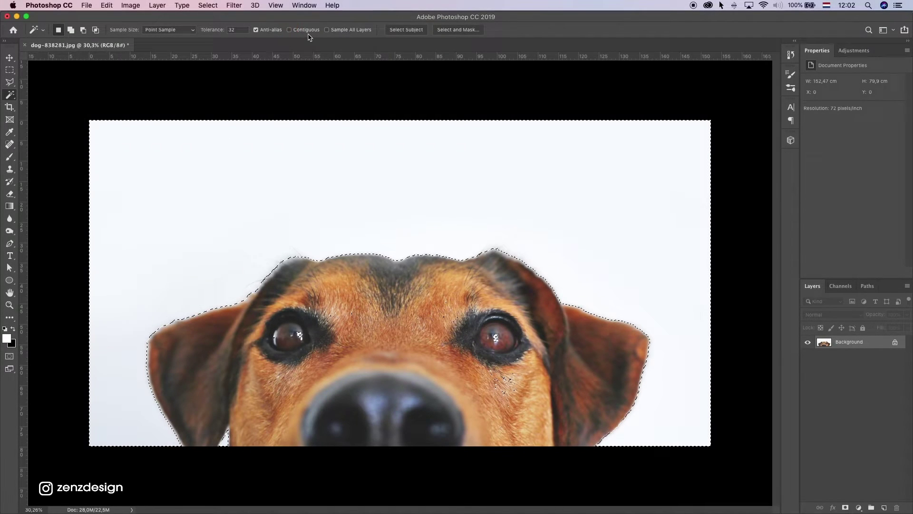
click(305, 30)
key(super+z)
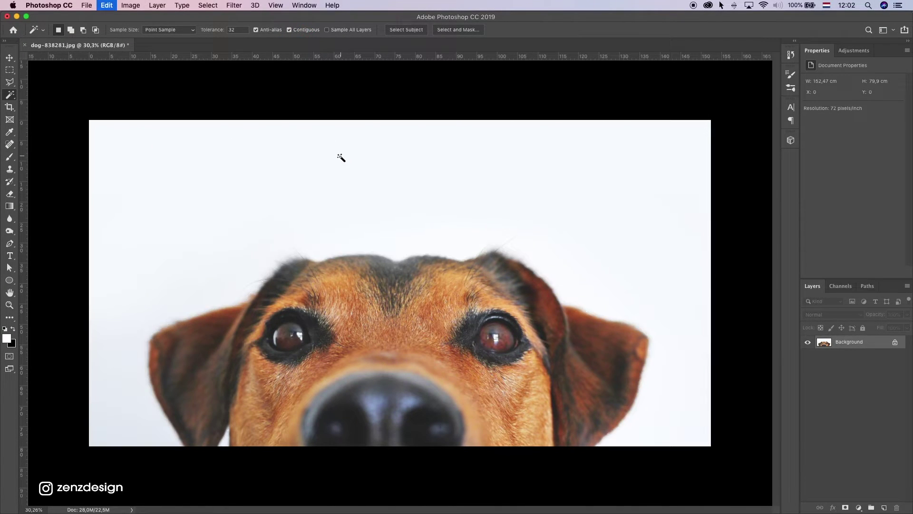
click(331, 158)
Invert the selection onto the dog and mask out its white backdrop.
key(m)
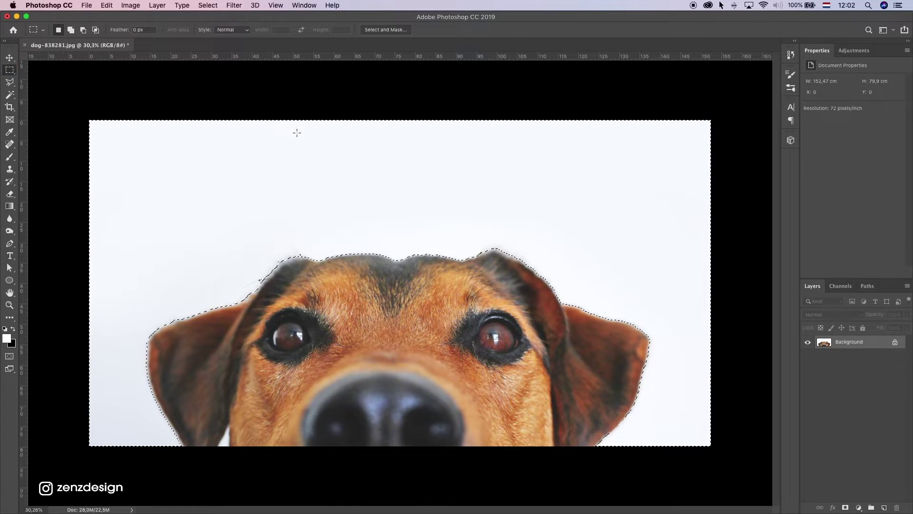
right_click(362, 184)
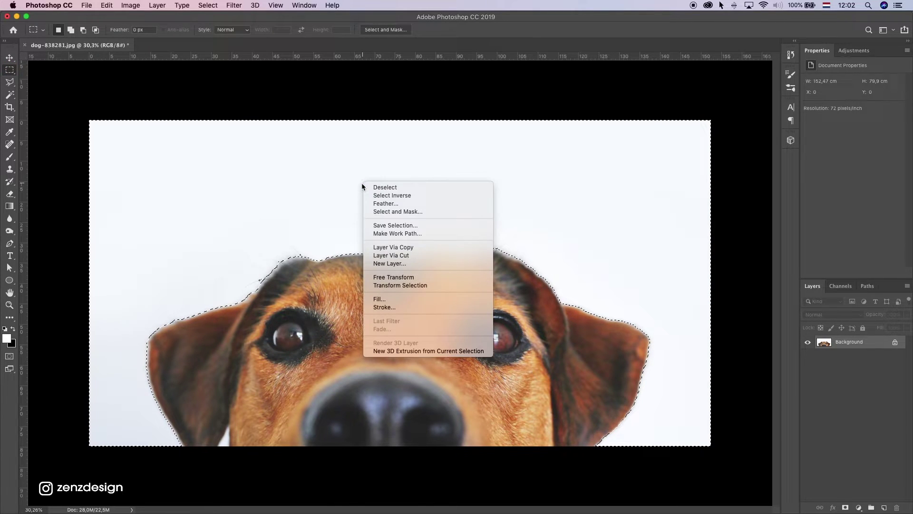
click(387, 196)
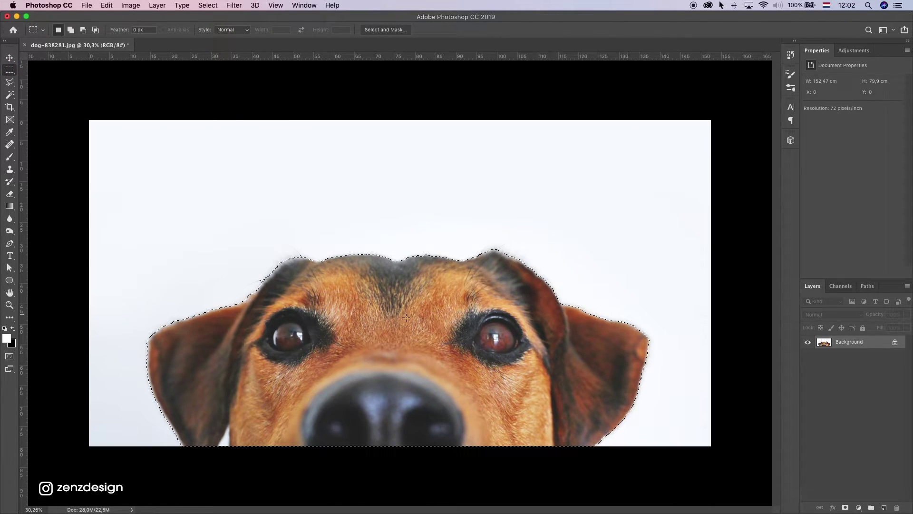
click(846, 508)
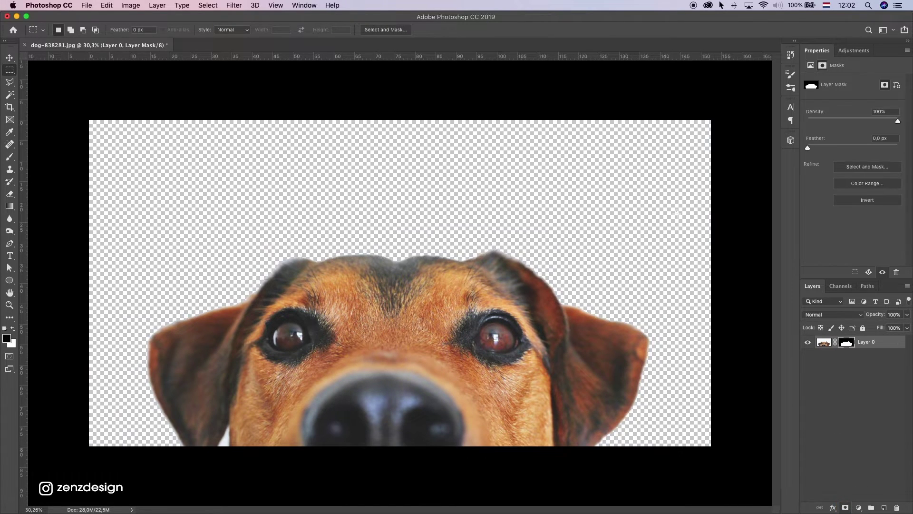
Add a grey 7e7777 Solid Color fill layer and move it below Layer 0.
click(858, 510)
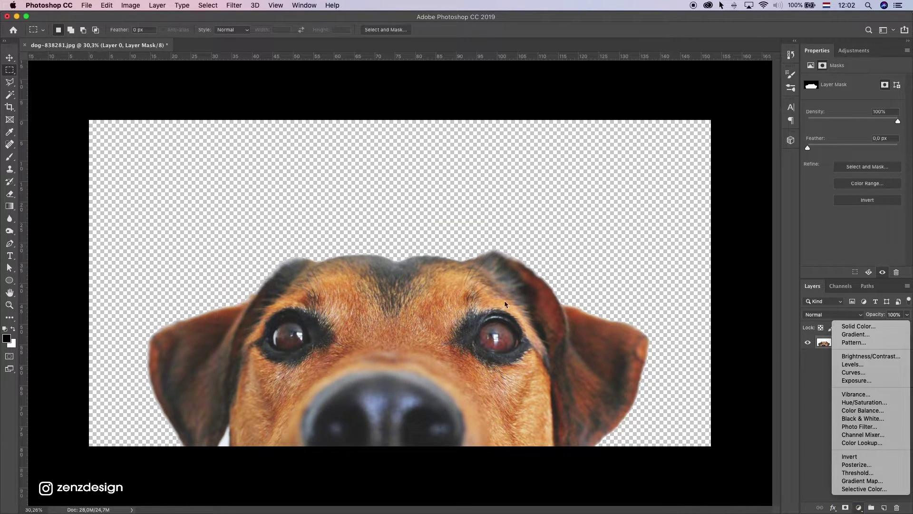
click(505, 303)
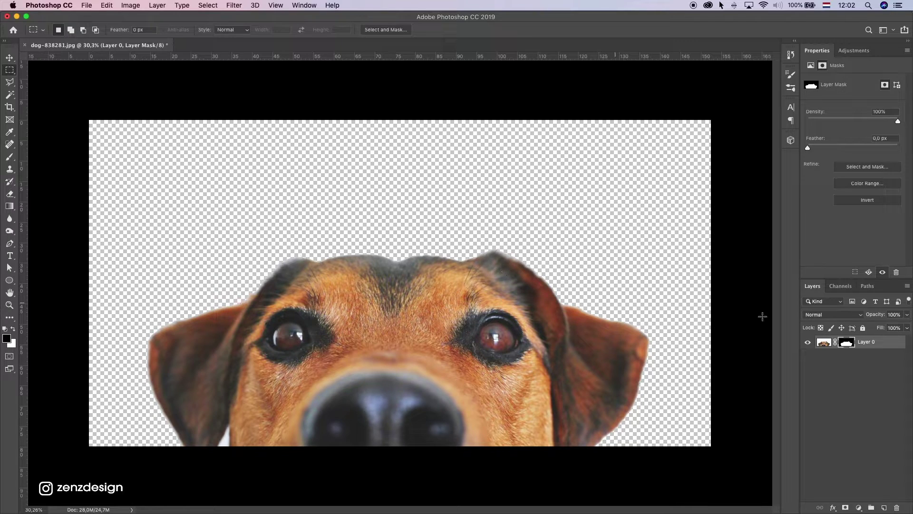
click(861, 507)
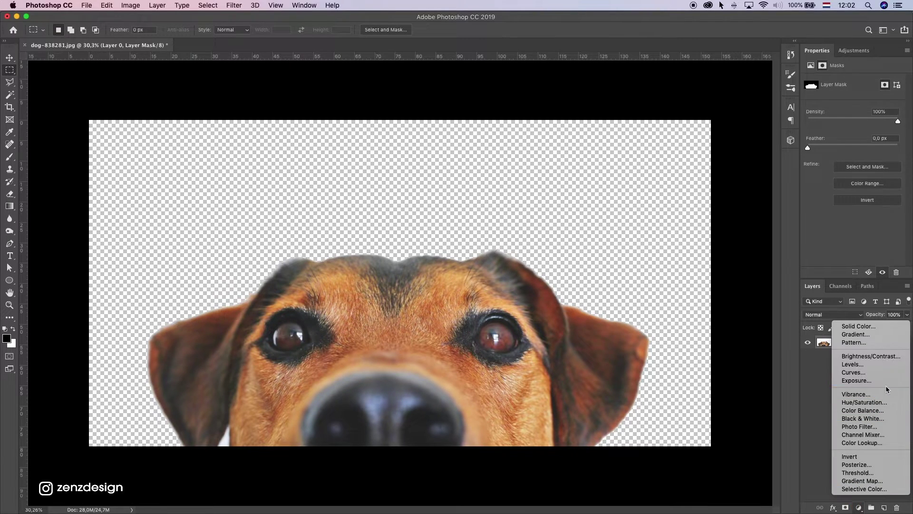
click(873, 325)
drag(598, 157, 601, 157)
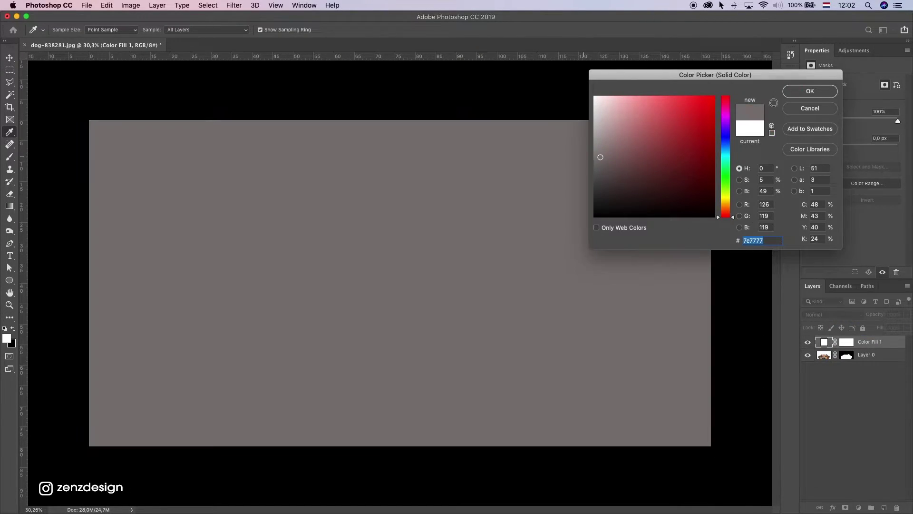
click(811, 91)
drag(877, 345, 867, 363)
click(848, 343)
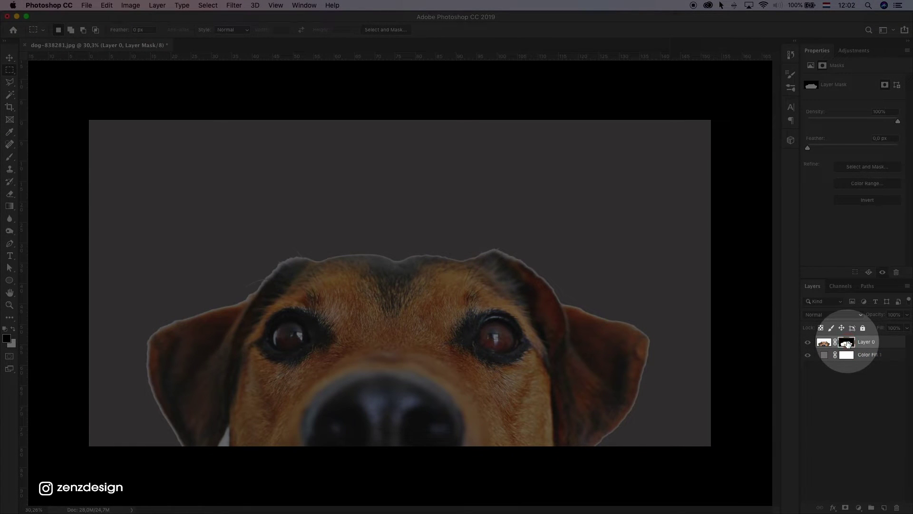
right_click(849, 345)
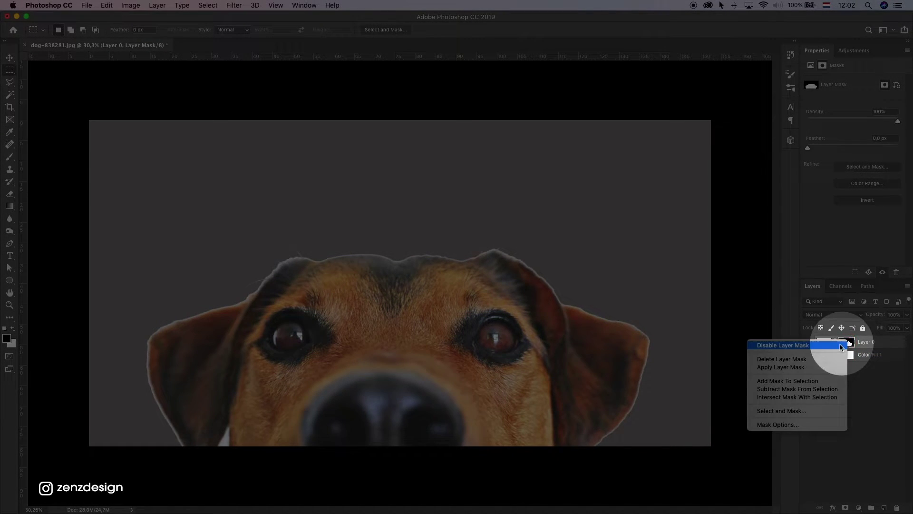
In Select and Mask, brush-refine the dog's left ear edge and set Shift Edge to -54%.
click(792, 412)
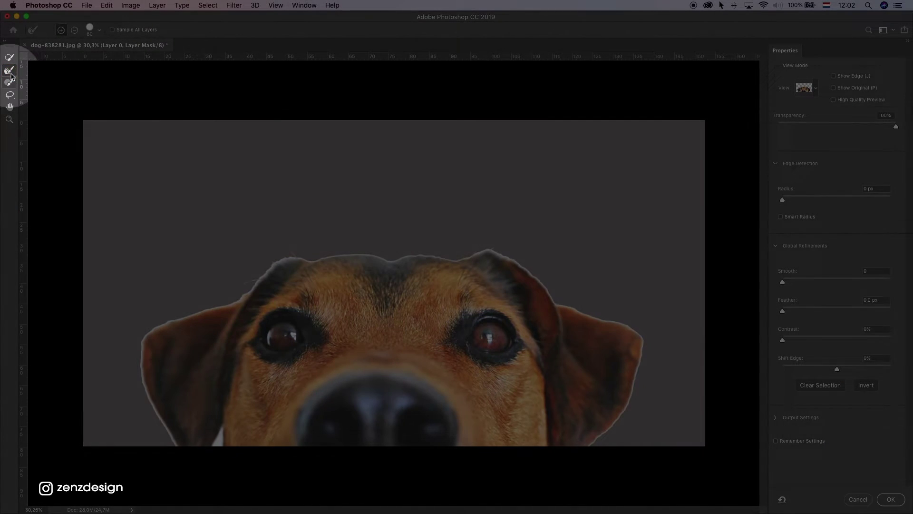
click(10, 70)
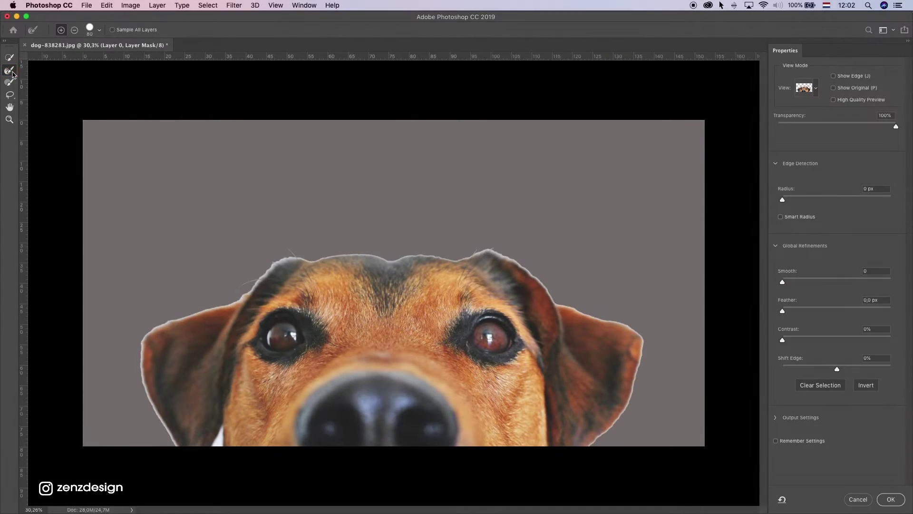
key(bracketright)
key(bracketright)
key(bracketright)
mouse_move(168, 450)
mouse_down()
mouse_move(142, 376)
mouse_move(149, 335)
mouse_move(164, 322)
mouse_move(244, 296)
mouse_move(286, 257)
mouse_move(380, 252)
mouse_move(445, 254)
mouse_move(540, 278)
mouse_move(593, 318)
mouse_move(586, 446)
mouse_up()
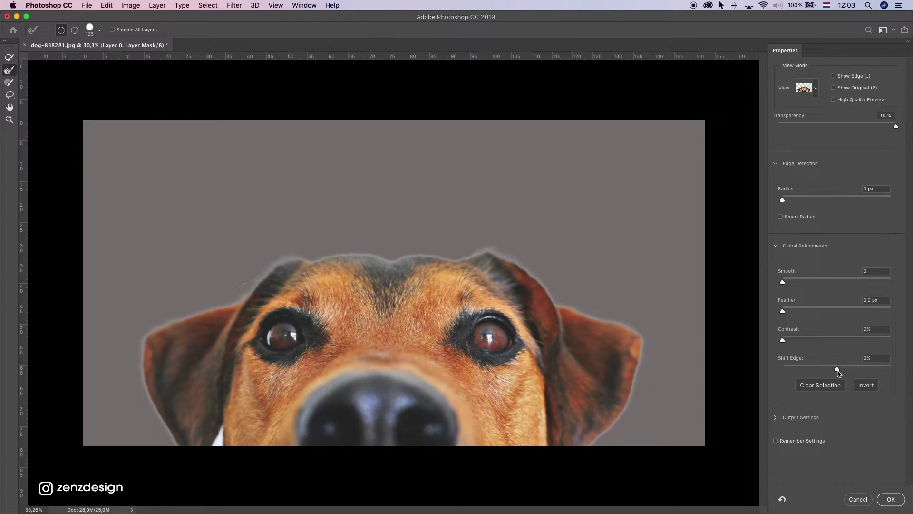
drag(827, 369, 812, 369)
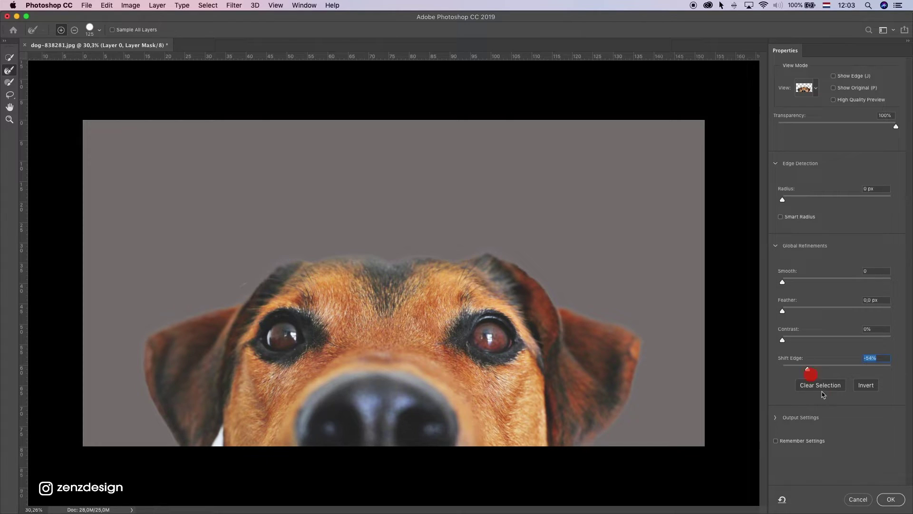
drag(823, 394, 825, 394)
Apply the mask refinements, then paint the forehead fur back with a white 86%-hardness brush.
click(890, 499)
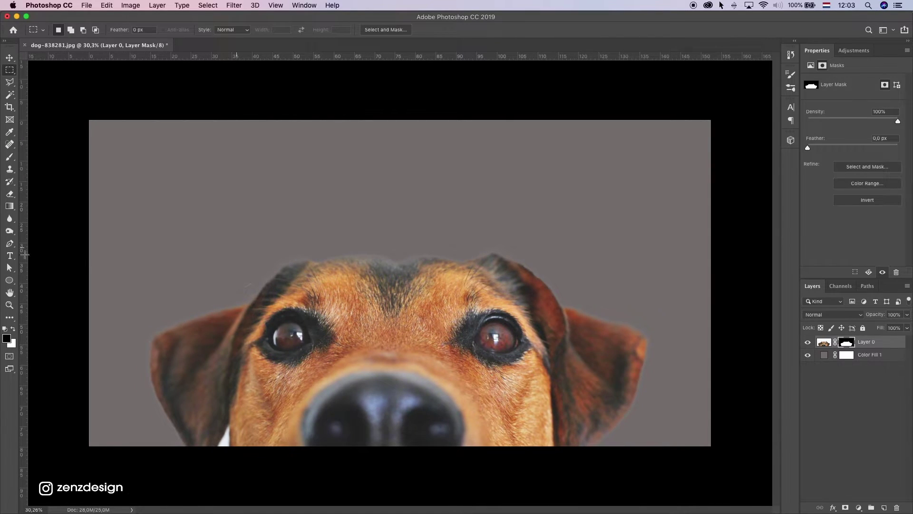
click(9, 157)
click(13, 329)
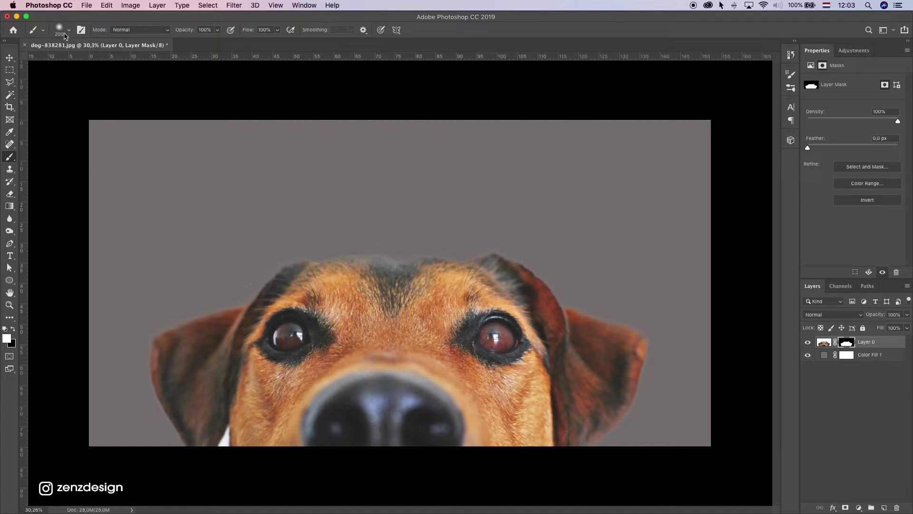
right_click(93, 79)
drag(79, 76, 106, 80)
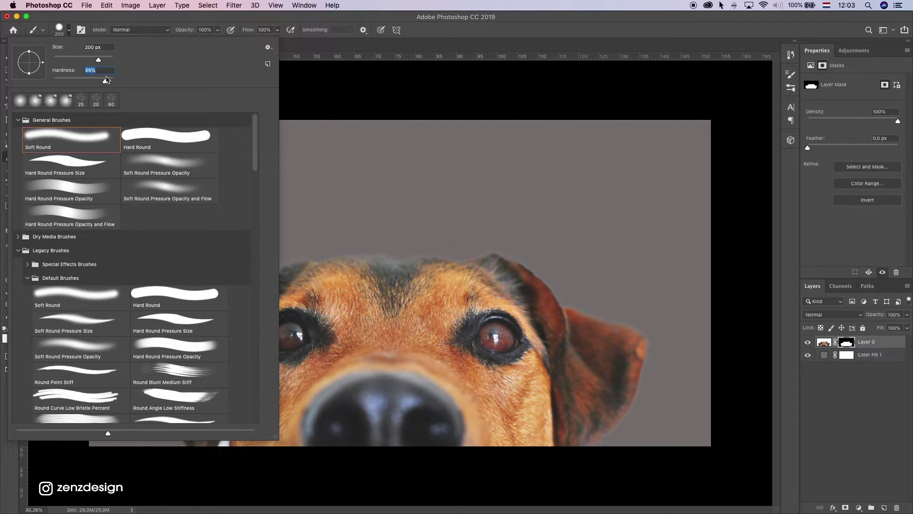
click(178, 19)
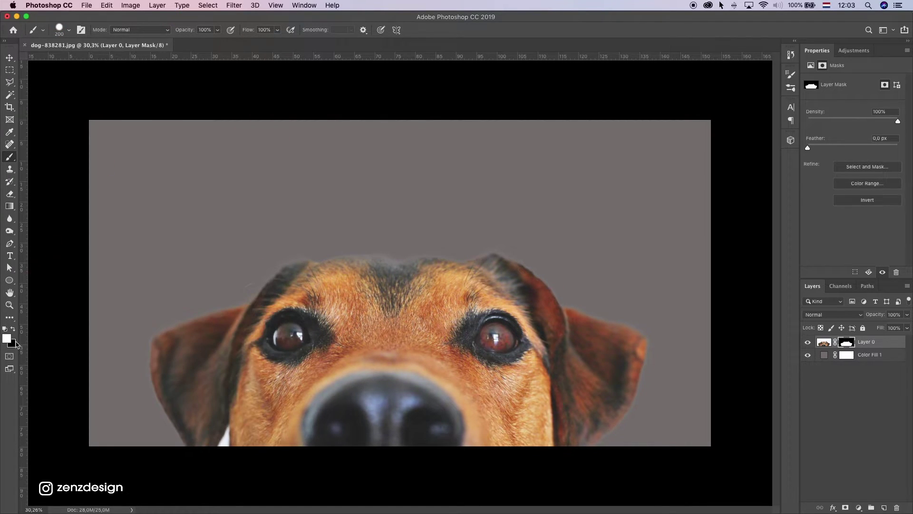
click(371, 276)
drag(371, 276, 420, 275)
click(489, 275)
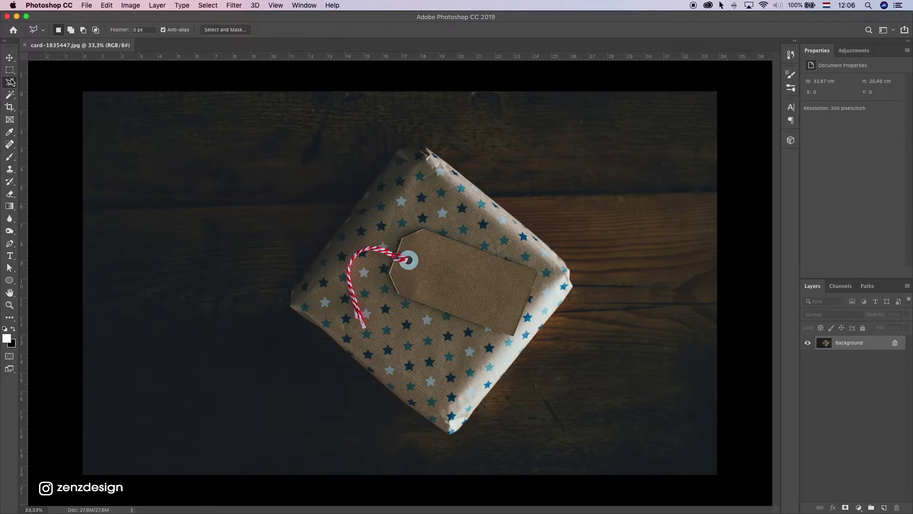
right_click(10, 81)
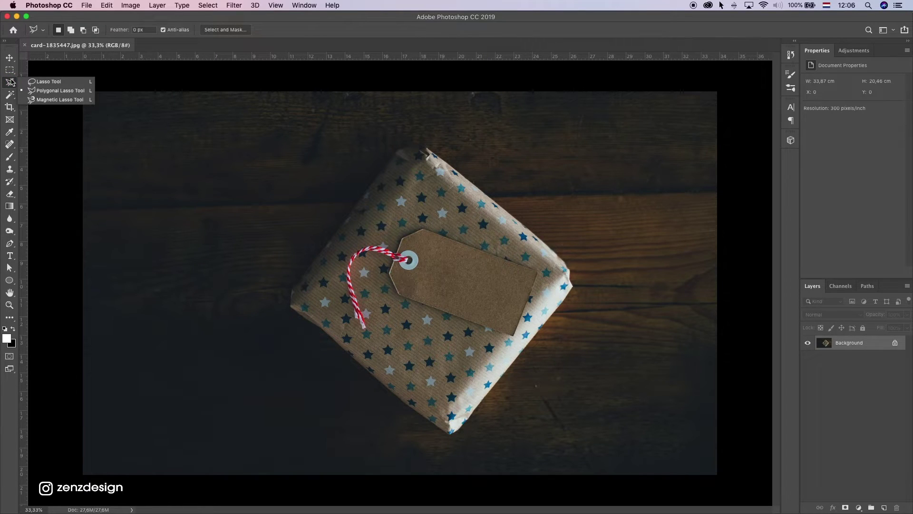
Trace a Polygonal Lasso outline around the gift box's right, top and left corners.
click(66, 90)
scroll(478, 355, up, 2)
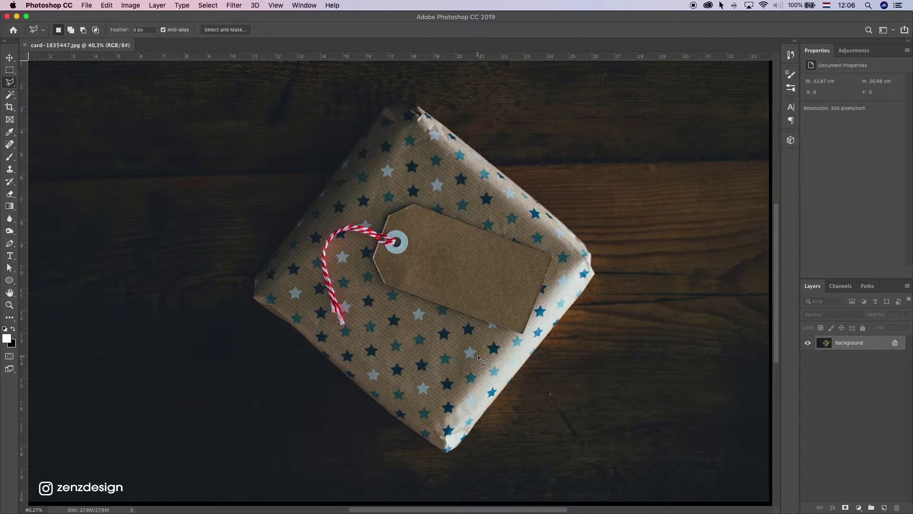
scroll(478, 355, up, 2)
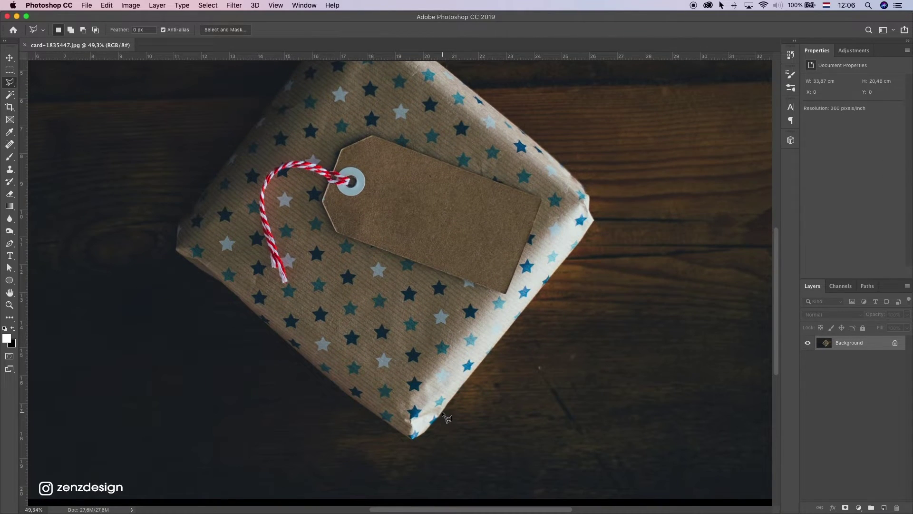
click(441, 412)
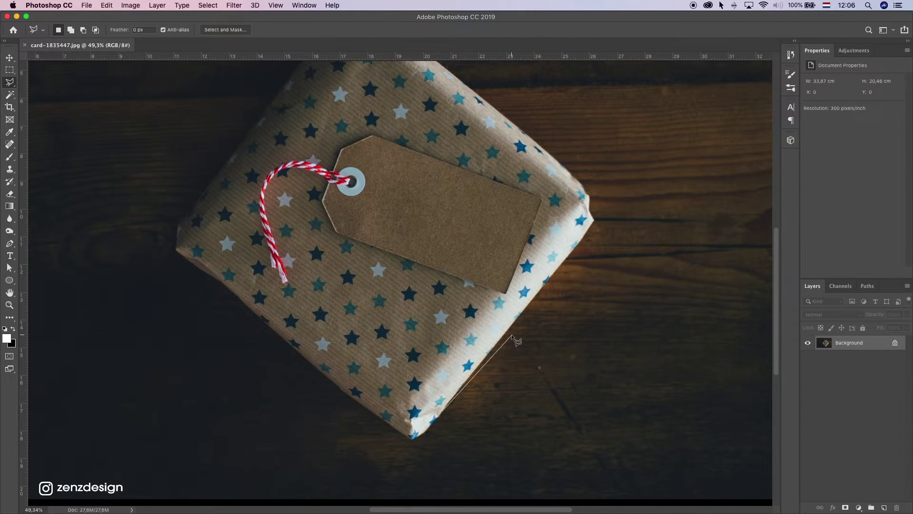
click(483, 360)
click(593, 219)
scroll(448, 110, up, 3)
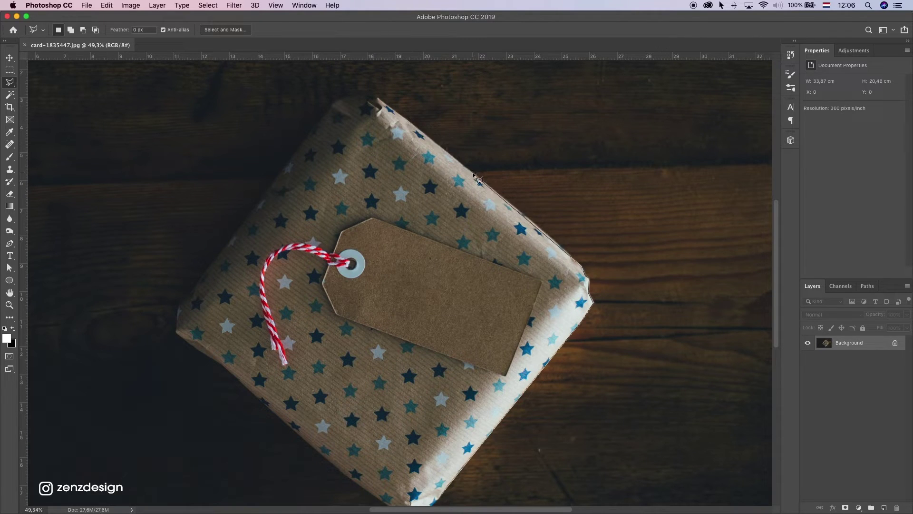
click(377, 99)
click(338, 99)
click(329, 107)
click(177, 307)
Close the outline along the box's bottom edge and mask the gift box onto transparency.
click(176, 333)
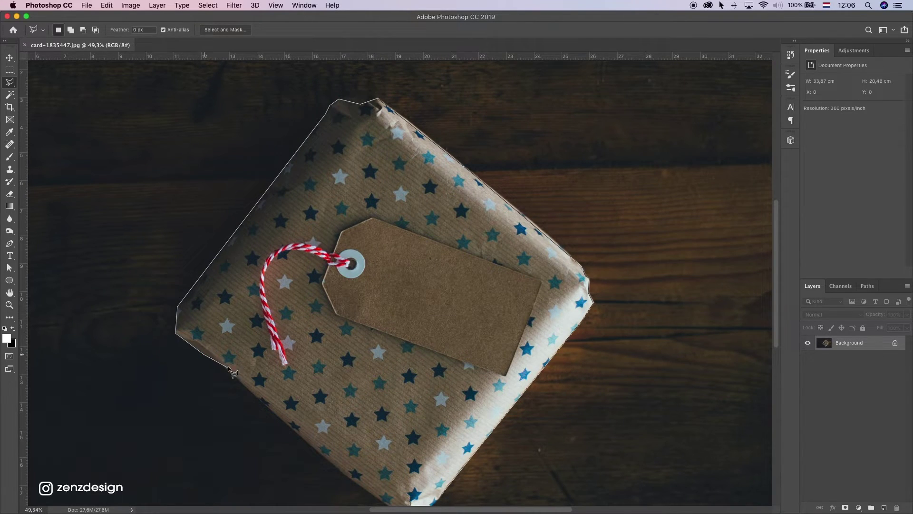
click(228, 368)
scroll(399, 426, down, 3)
click(349, 393)
click(411, 436)
click(424, 430)
click(441, 409)
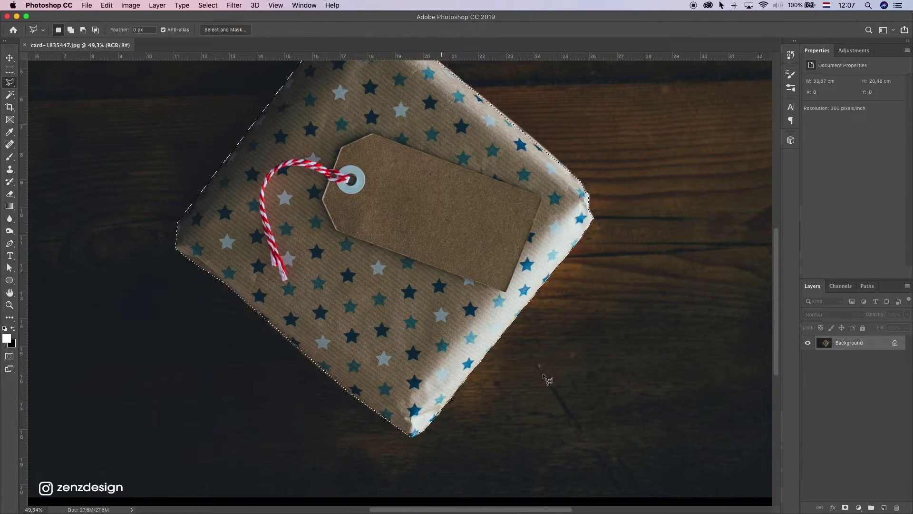
click(846, 507)
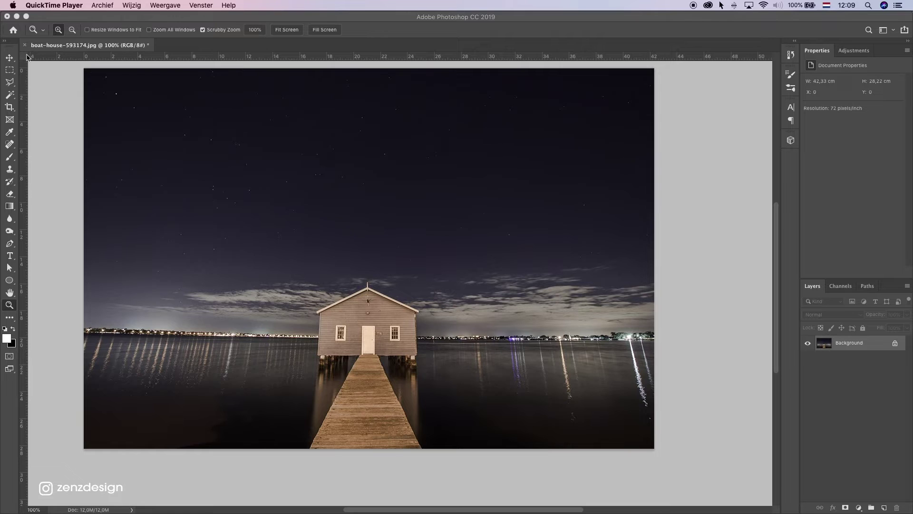
click(10, 57)
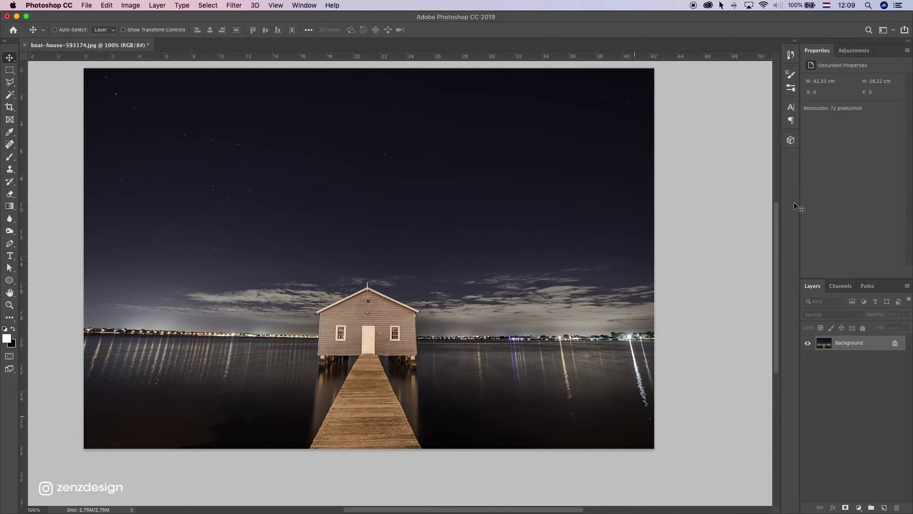
Add a layer mask to the boathouse photo and set up a black painting brush.
click(846, 508)
click(9, 157)
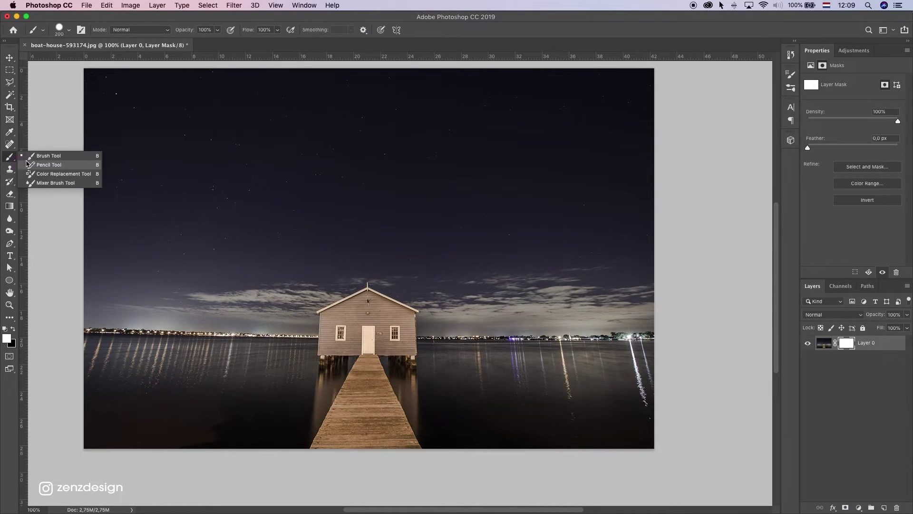
click(36, 155)
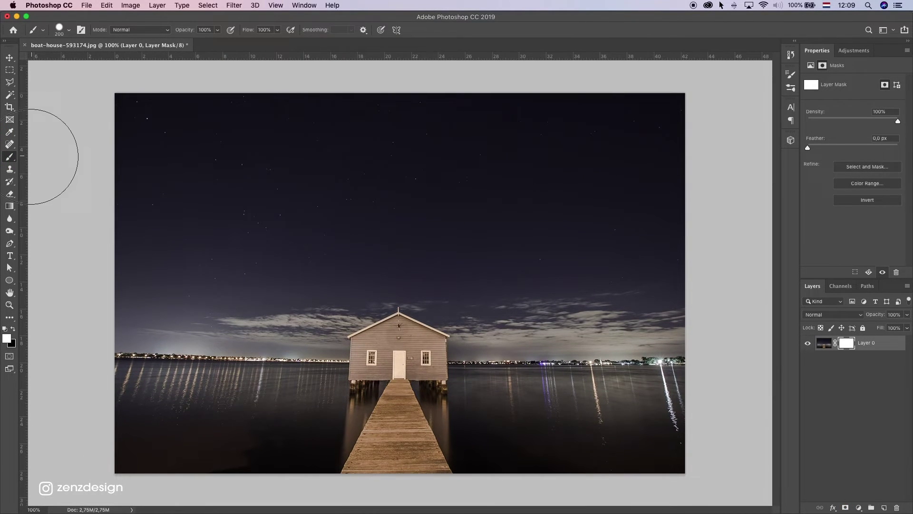
click(60, 31)
mouse_move(79, 78)
mouse_down()
mouse_move(53, 79)
mouse_move(115, 81)
mouse_up()
click(461, 285)
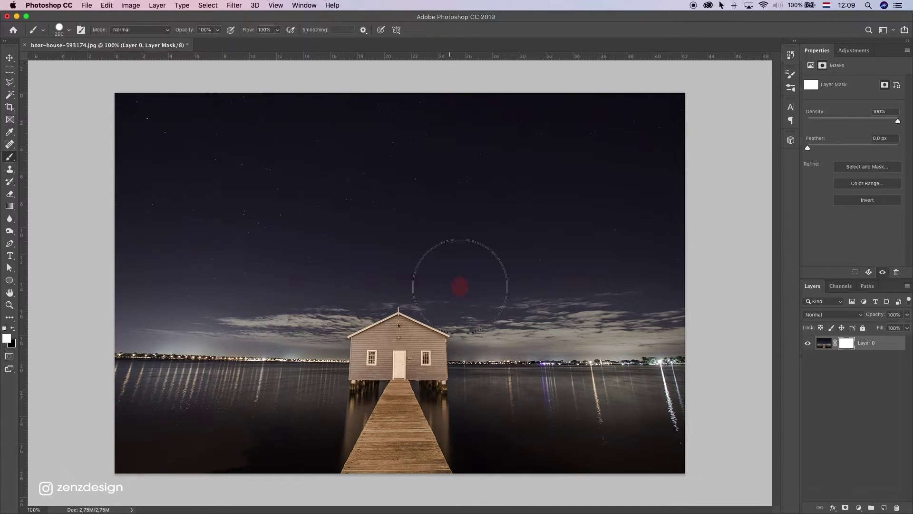
click(13, 328)
mouse_move(556, 418)
mouse_down()
mouse_move(592, 444)
mouse_move(619, 376)
mouse_up()
key(super+z)
Set the brush to 47% hardness and 9 px, then paint away the water along the pier's right edge.
click(68, 29)
drag(76, 77, 52, 80)
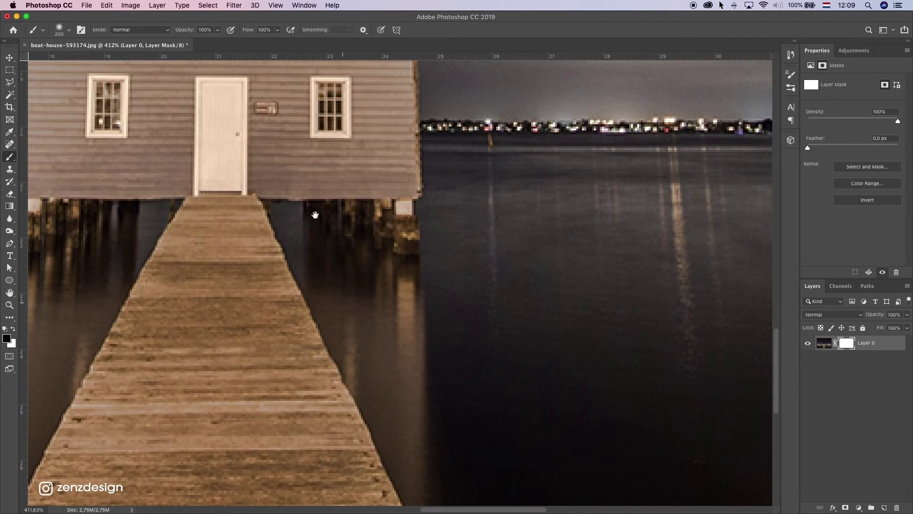
drag(340, 302, 294, 142)
click(58, 32)
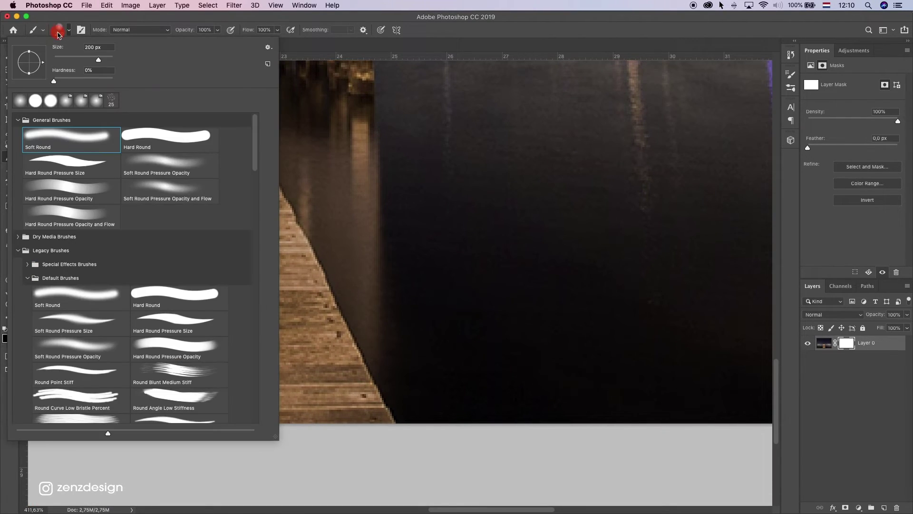
click(82, 80)
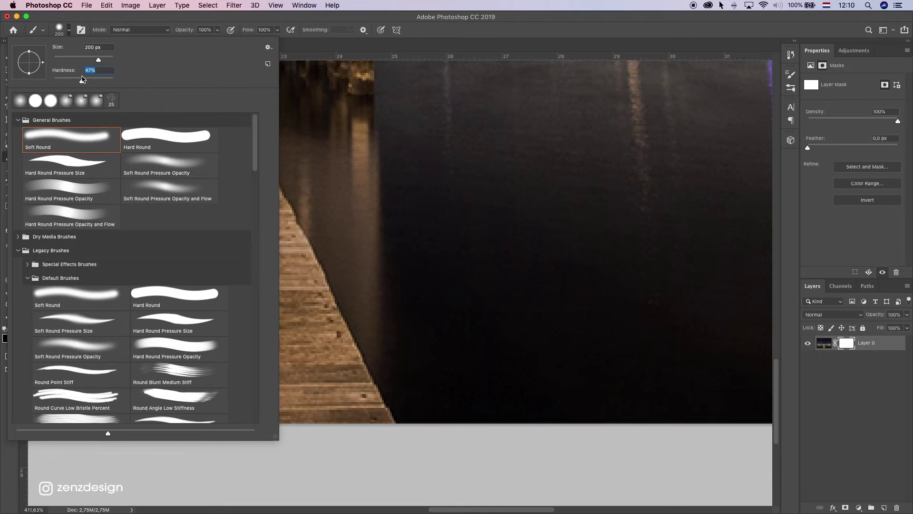
click(195, 14)
key(bracketleft)
key(bracketleft)
key(bracketleft)
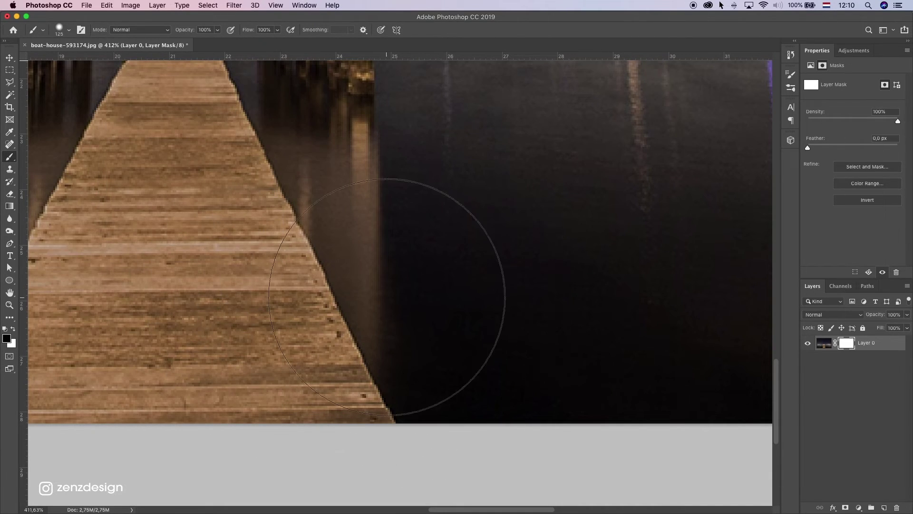
key(bracketleft)
key(bracketleft)
key(bracketleft)
key(bracketleft)
key(bracketleft)
key(bracketleft)
key(bracketleft)
key(bracketleft)
key(bracketleft)
key(bracketleft)
key(bracketleft)
key(bracketleft)
key(bracketleft)
key(bracketleft)
key(bracketleft)
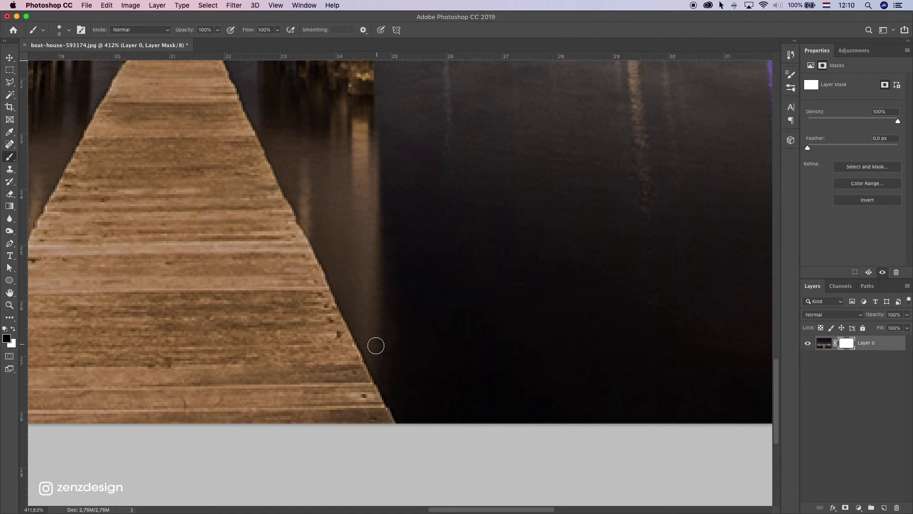
drag(375, 346, 409, 418)
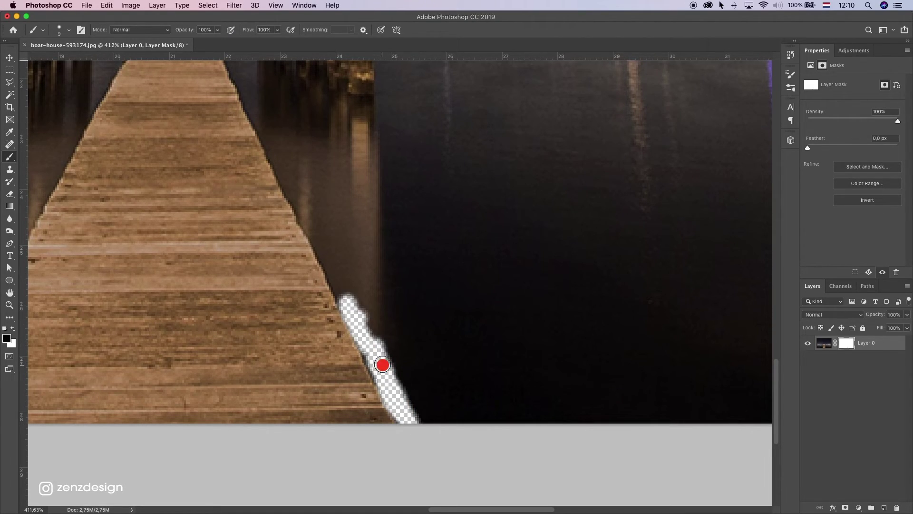